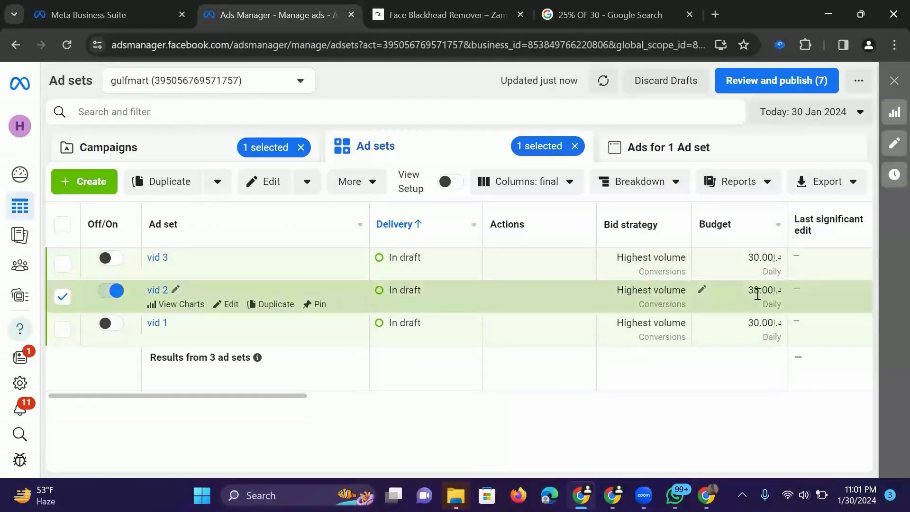
- Duplicate the vid 2 ad set once into a new campaign named "JUICER - INTEREST TESTING - ABO"
mouse_move(748, 293)
left_mouse_down()
mouse_move(778, 293)
mouse_move(752, 292)
left_mouse_up()
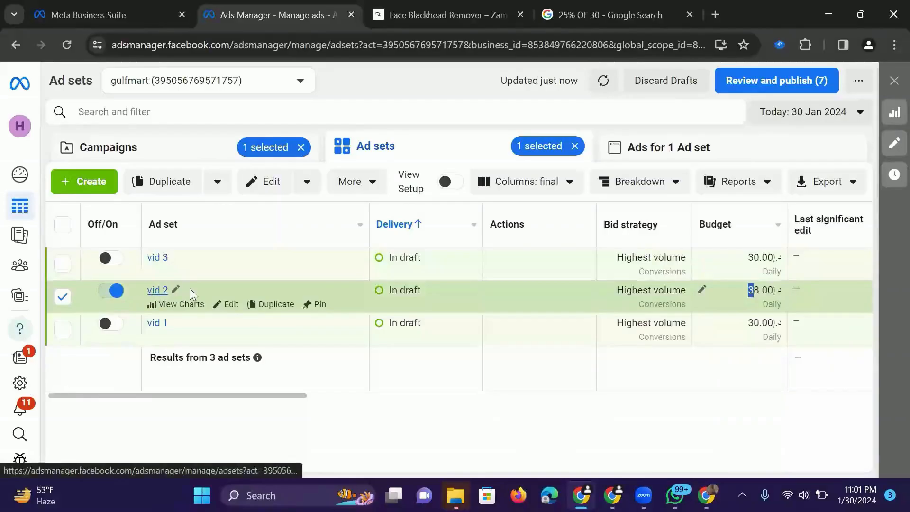
left_click(263, 305)
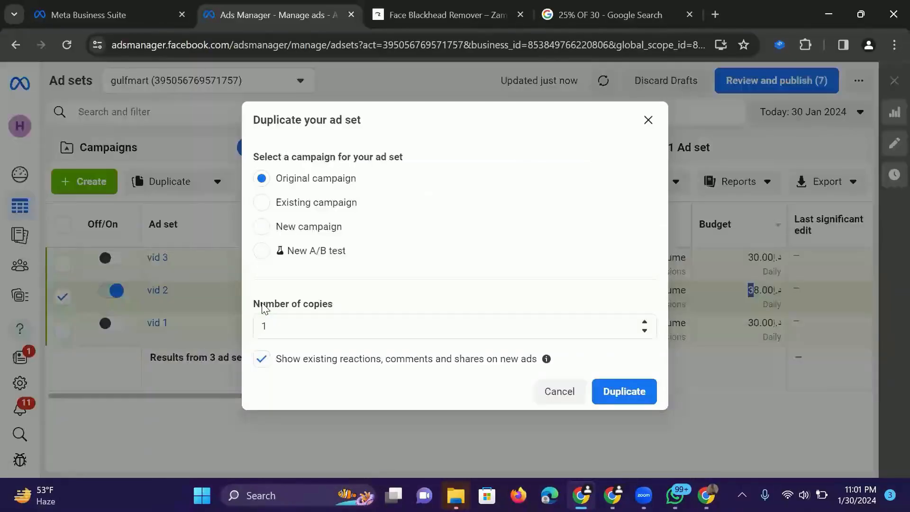
left_click(263, 227)
left_click(354, 248)
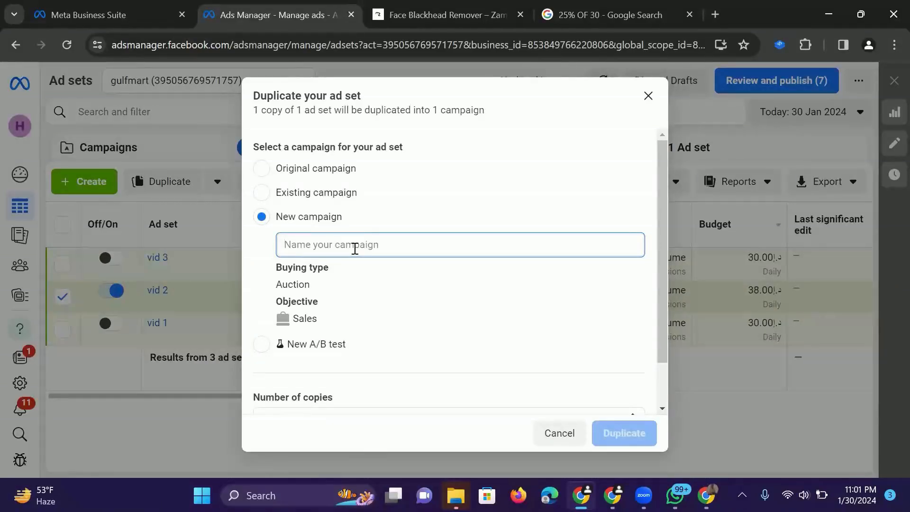
type("JUICER ")
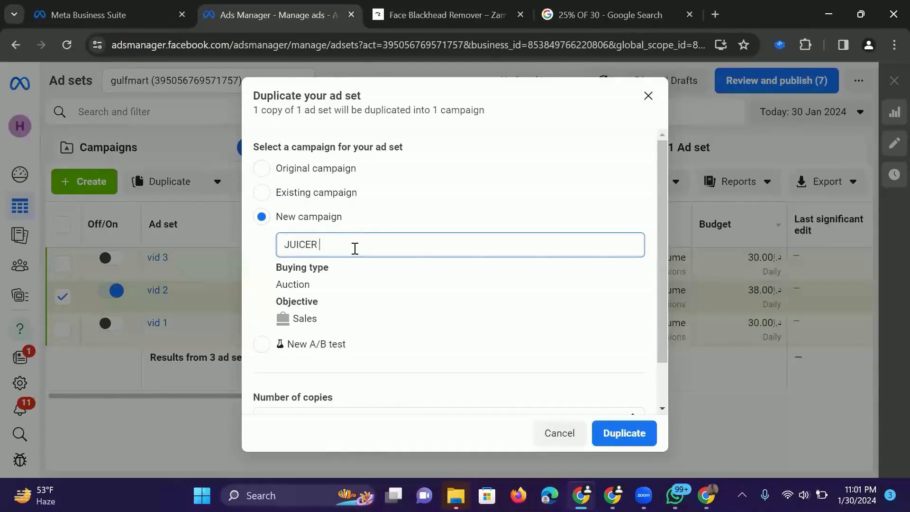
type("- INTERESR")
type("TESTING - ABO")
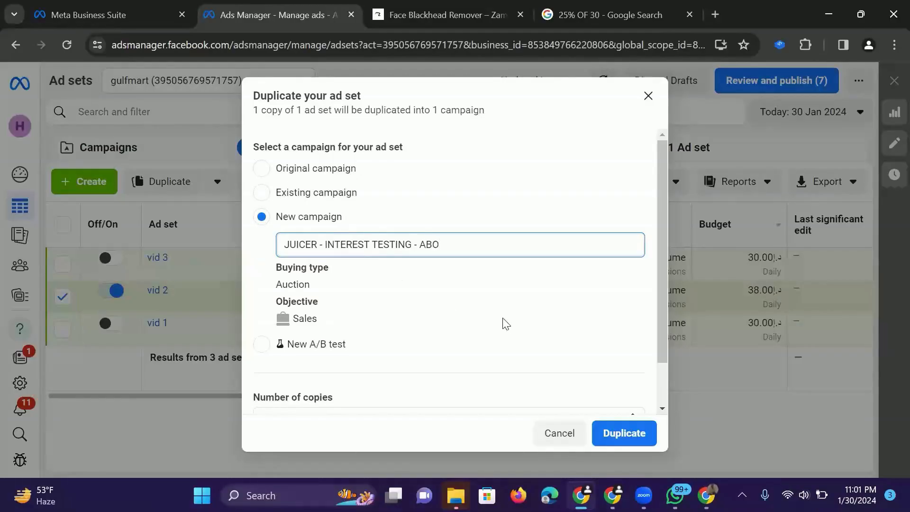
scroll(506, 324, "down", 1)
left_click(641, 419)
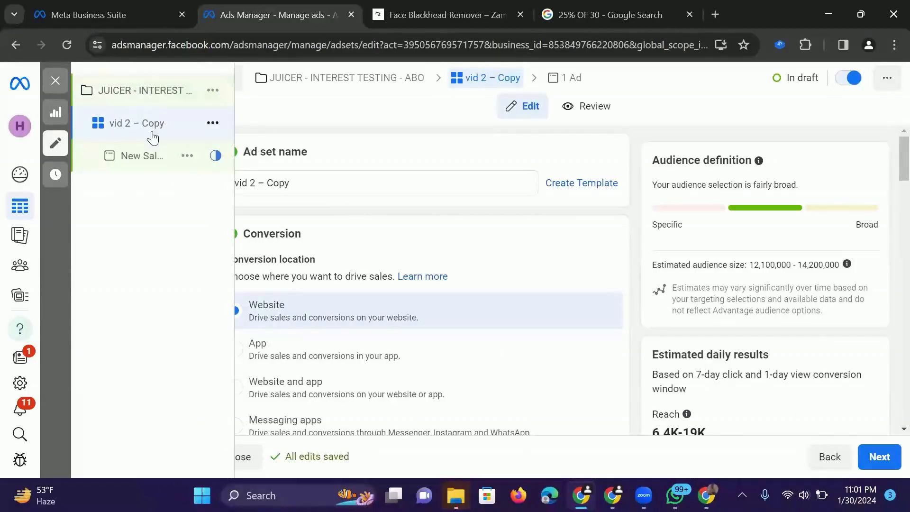
- Set the daily budget of the vid 2 – Copy ad set to 30 AED
left_click(330, 179)
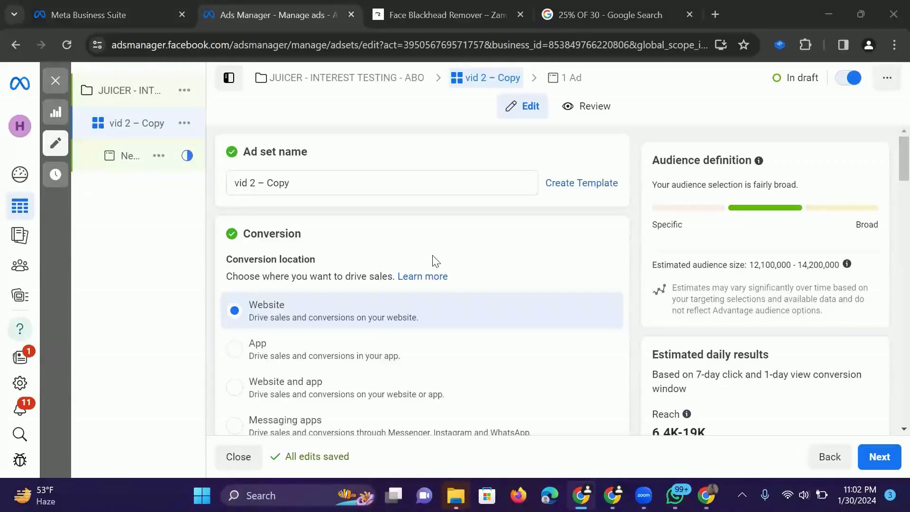
scroll(432, 261, "down", 3)
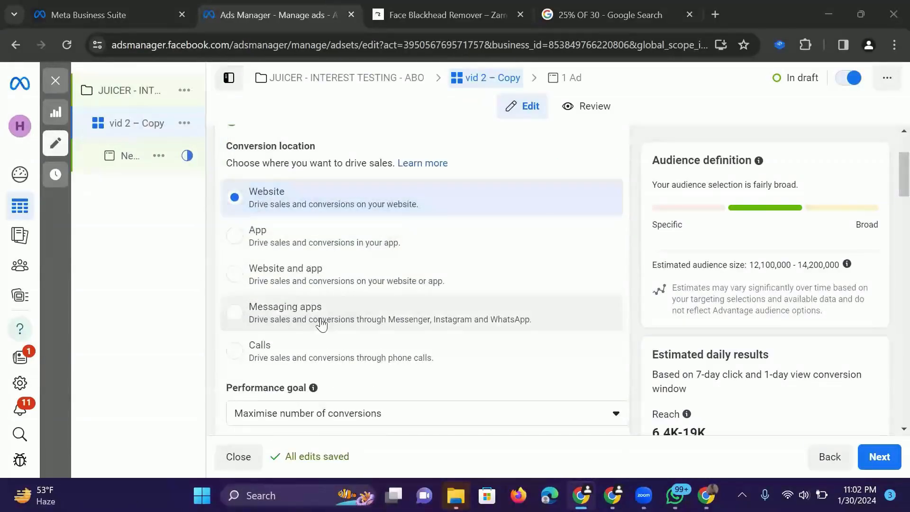
scroll(321, 325, "down", 4)
scroll(321, 325, "down", 10)
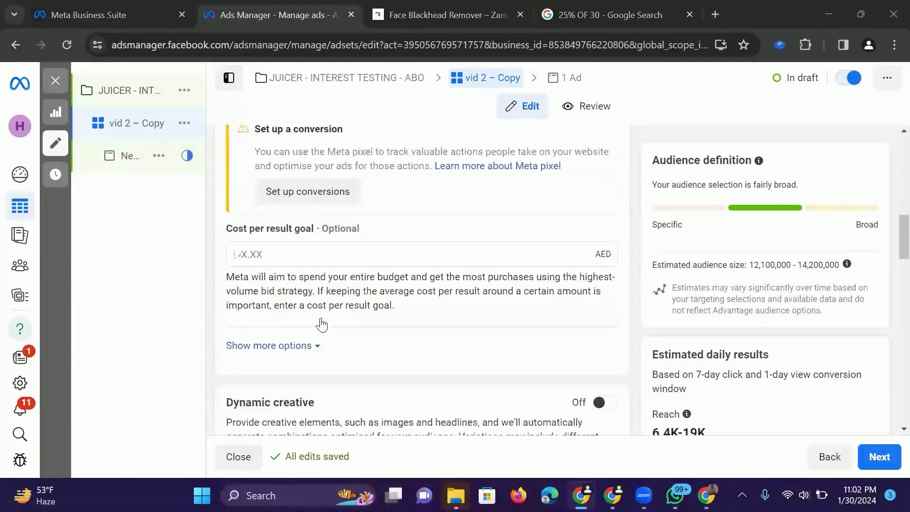
scroll(321, 325, "down", 1)
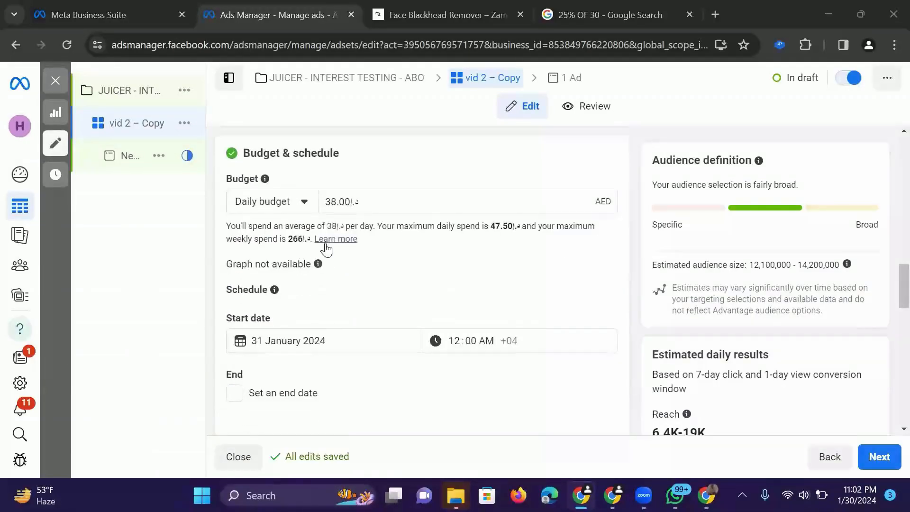
left_click(335, 202)
key("BackSpace")
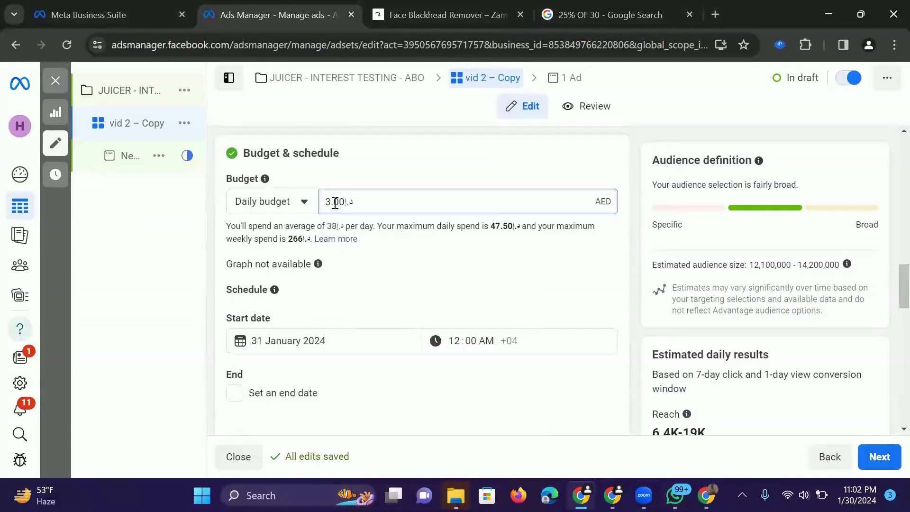
type("0")
- Switch the copied ad set from Advantage+ audience to the original audience options
scroll(405, 319, "down", 3)
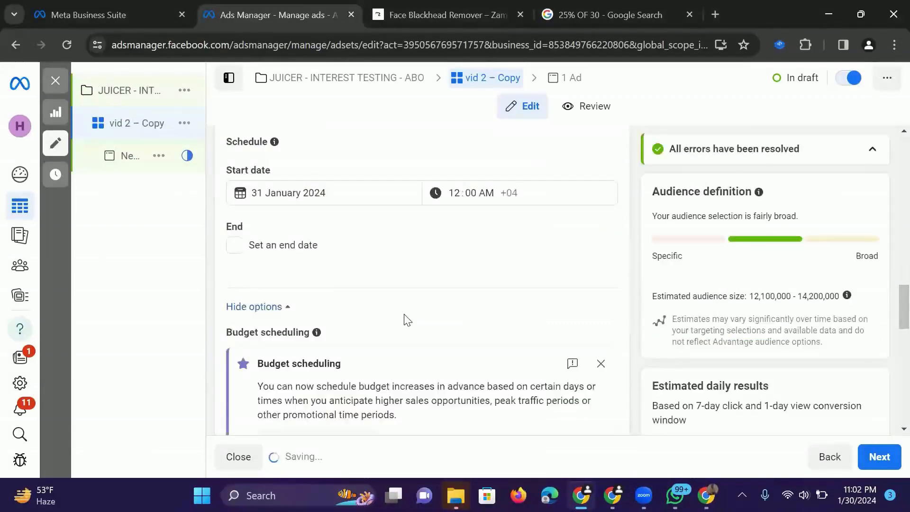
scroll(406, 317, "down", 10)
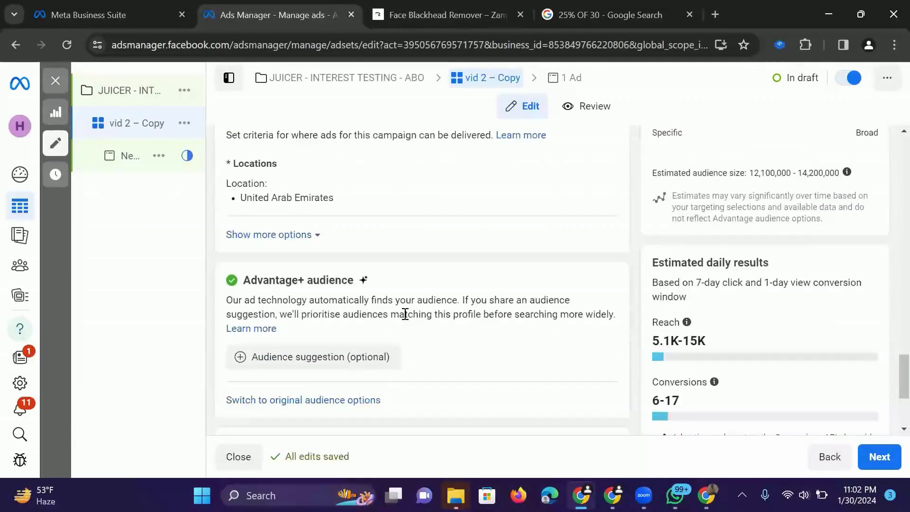
scroll(387, 279, "down", 2)
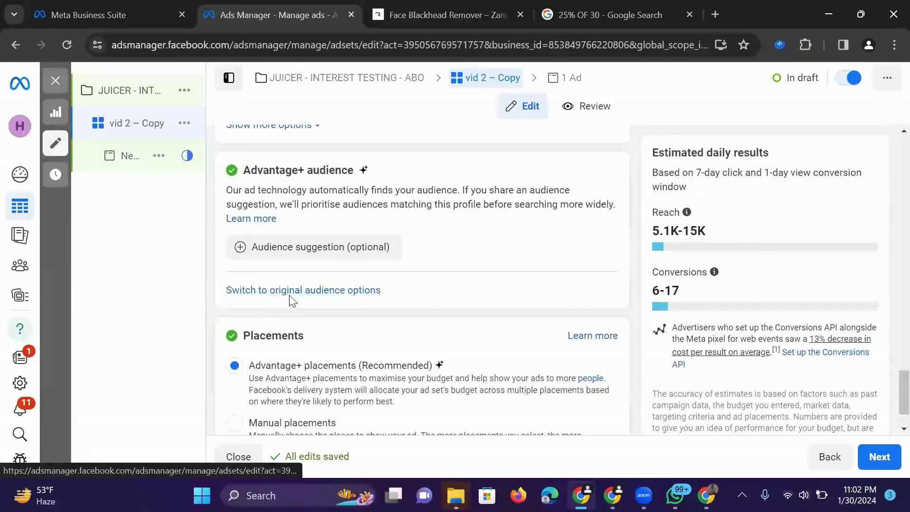
left_click(336, 296)
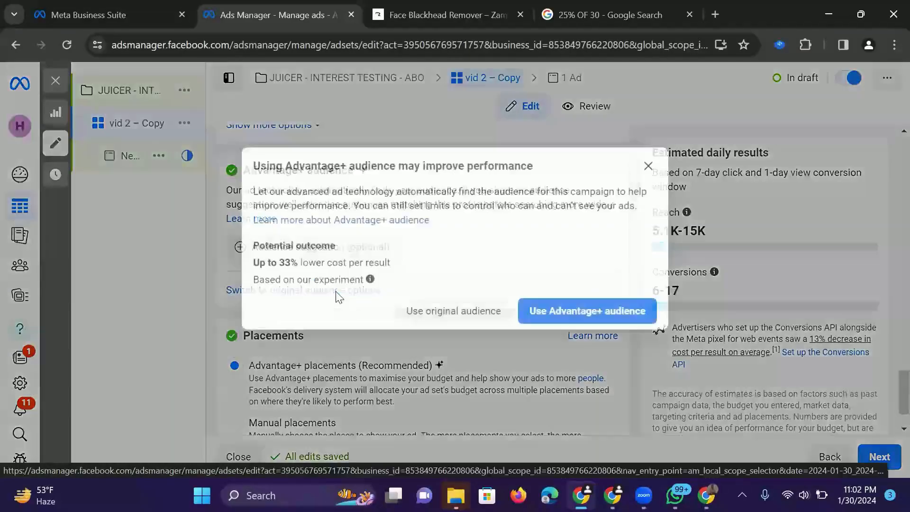
left_click(417, 316)
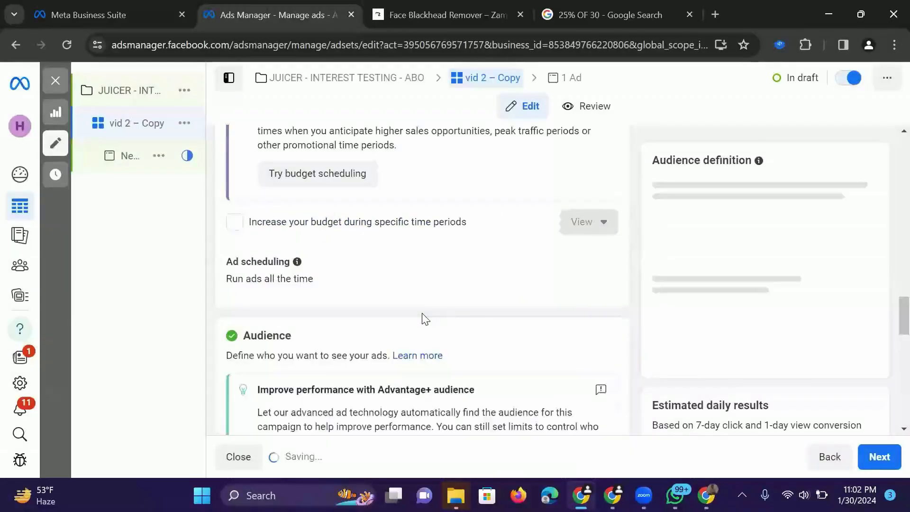
- Search the detailed targeting for "HOME" and add the Home appliances (consumer electronics) interest
scroll(450, 289, "down", 6)
scroll(452, 288, "up", 2)
scroll(453, 289, "down", 8)
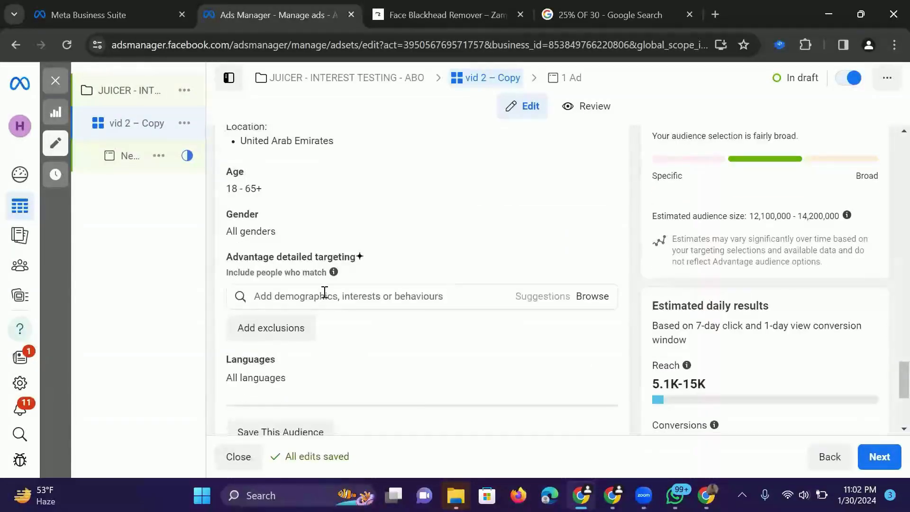
left_click(311, 294)
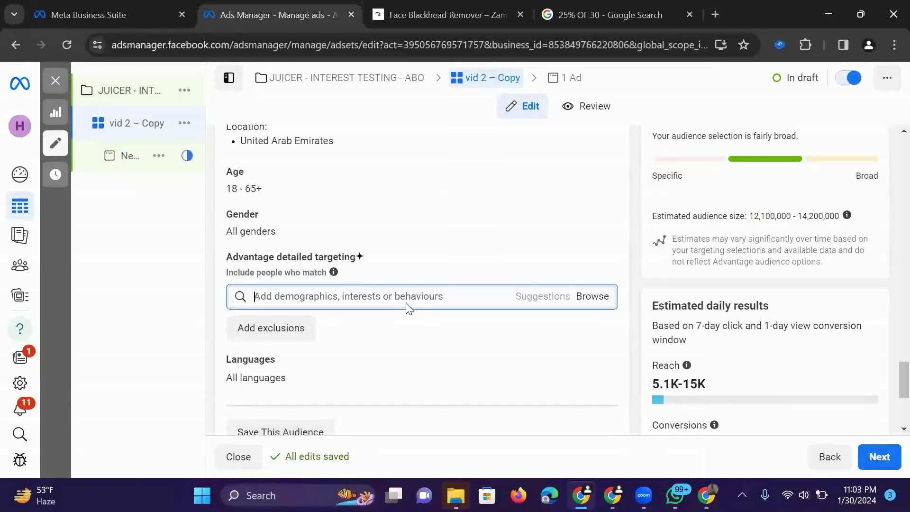
type("HOME")
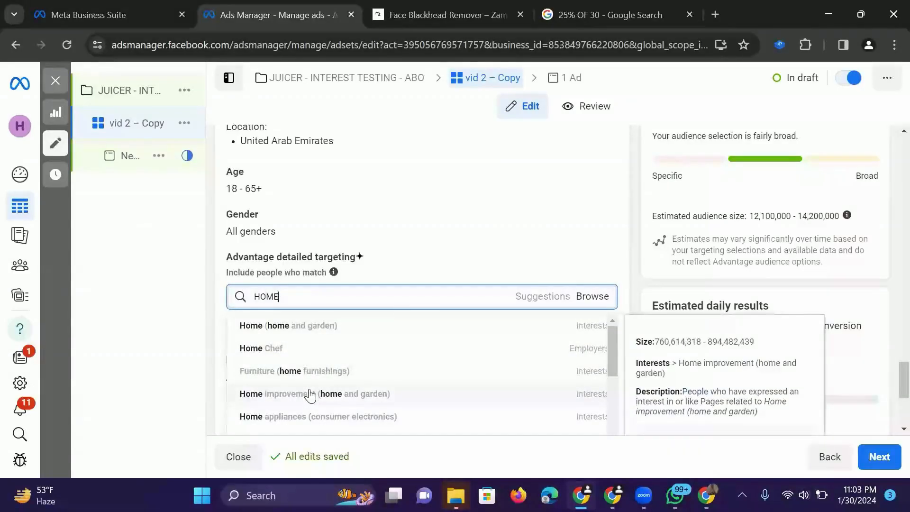
scroll(309, 414, "down", 1)
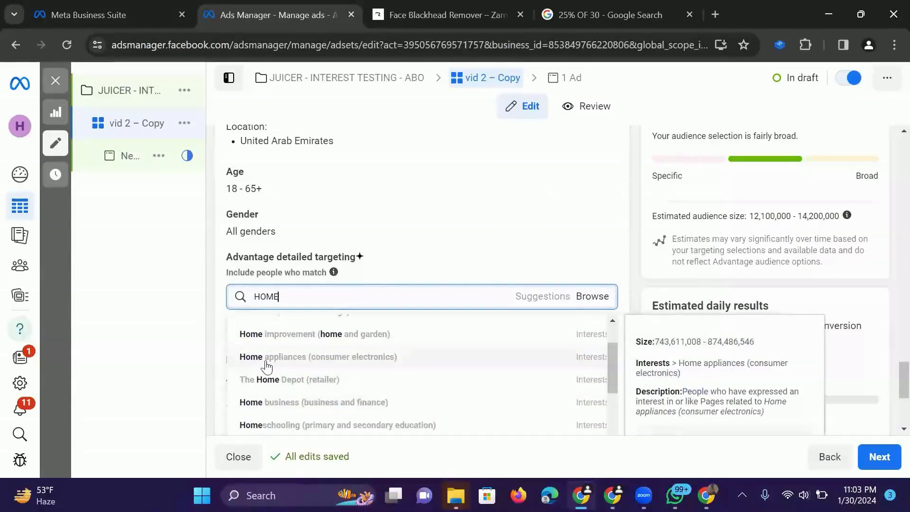
left_click(294, 360)
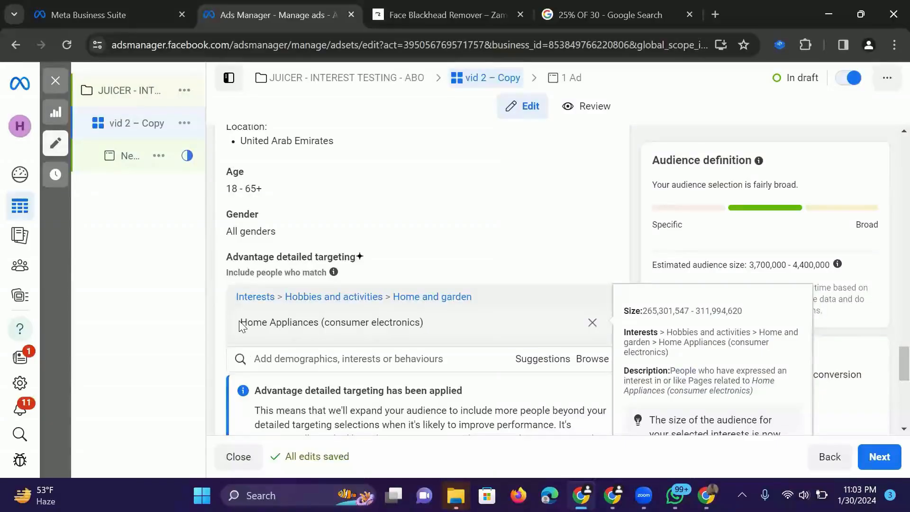
- Add the suggested interests Home improvement (home and garden) and Household goods (home and garden) to the detailed targeting
scroll(240, 326, "down", 2)
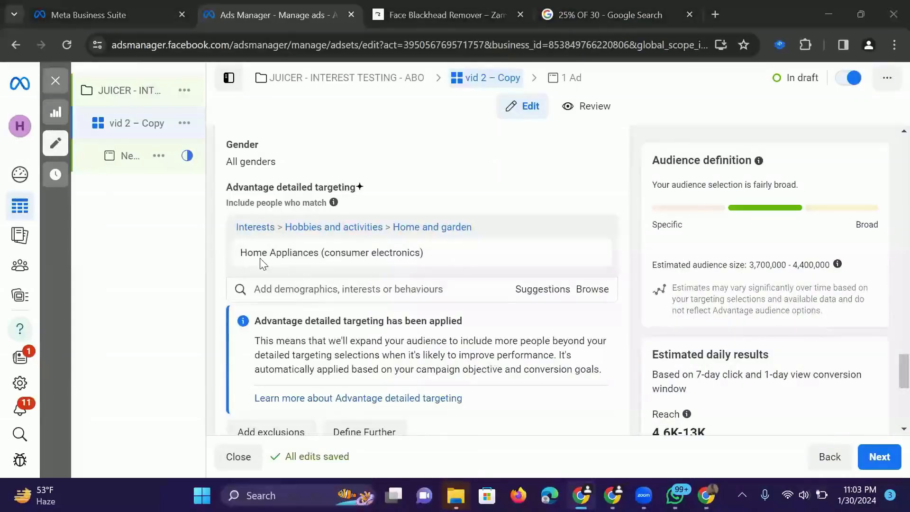
mouse_move(241, 261)
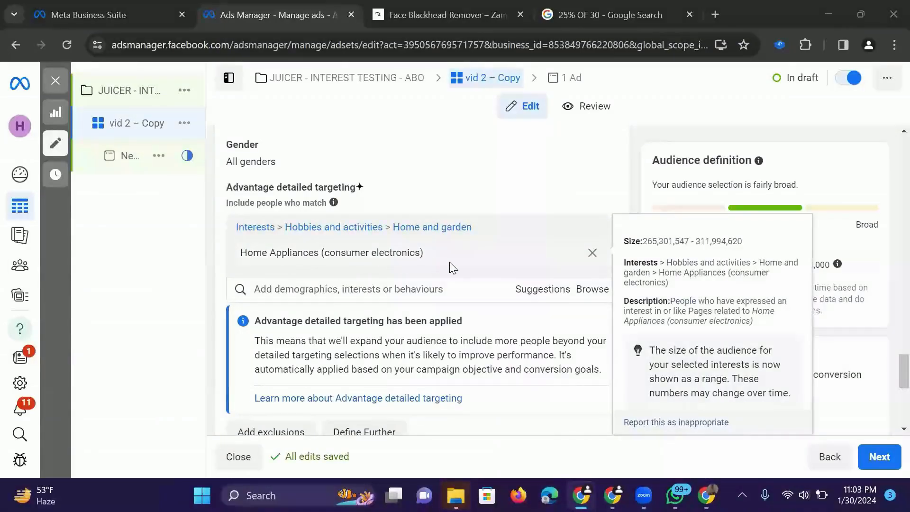
left_click(541, 294)
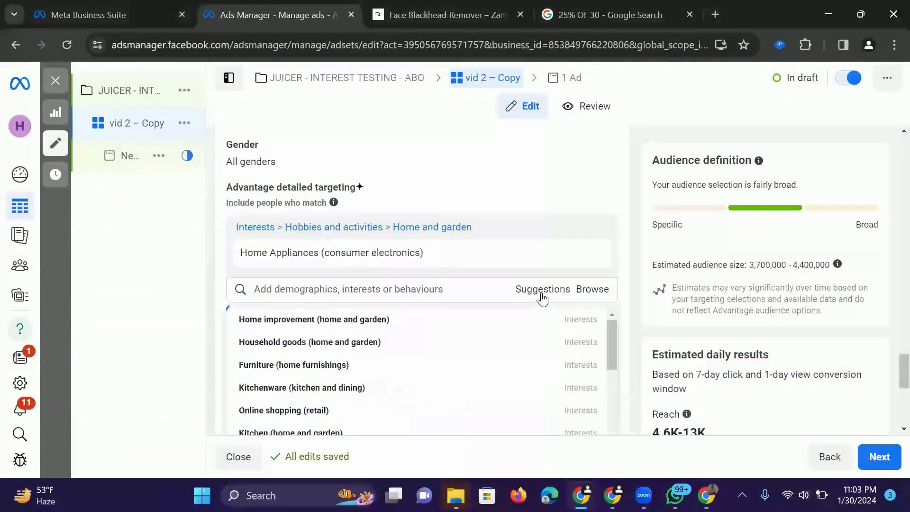
left_click(398, 321)
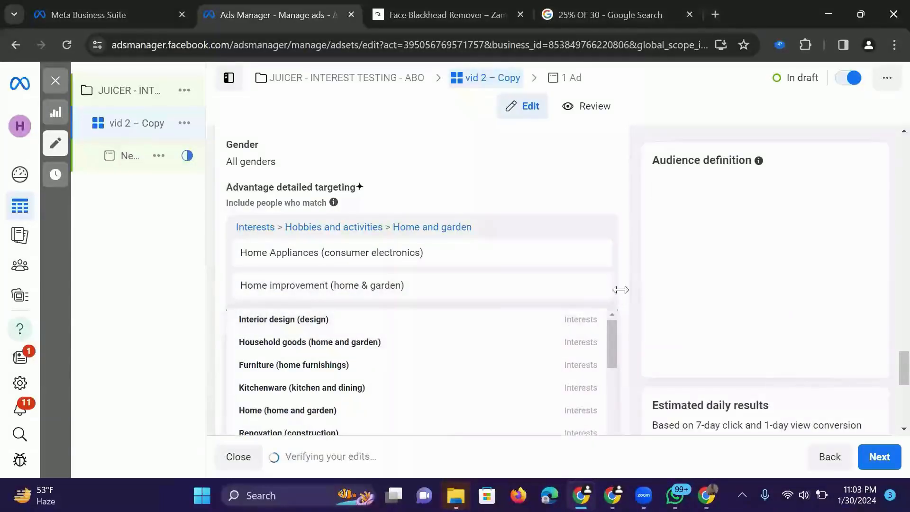
mouse_move(357, 364)
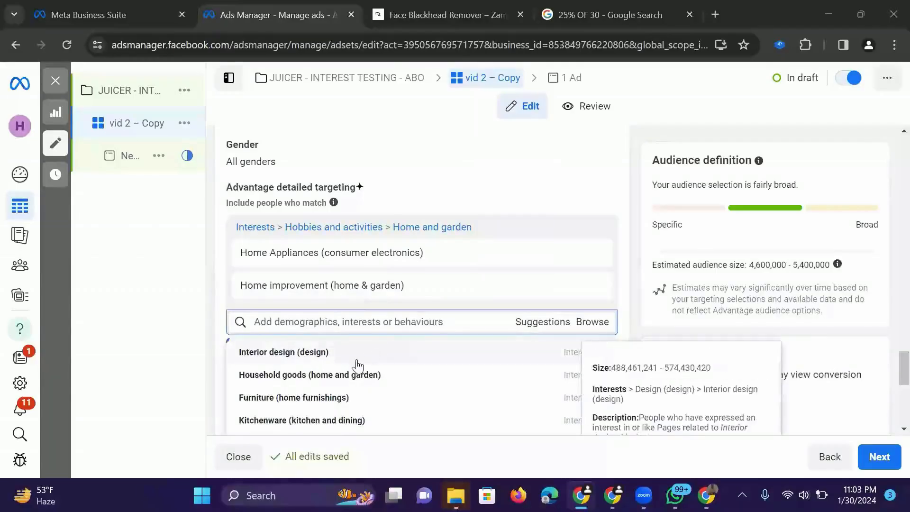
left_click(367, 376)
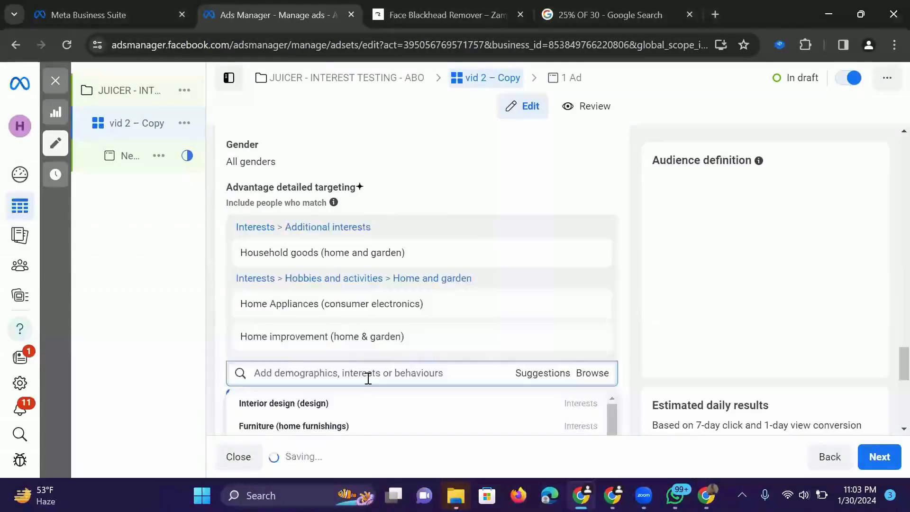
mouse_move(360, 268)
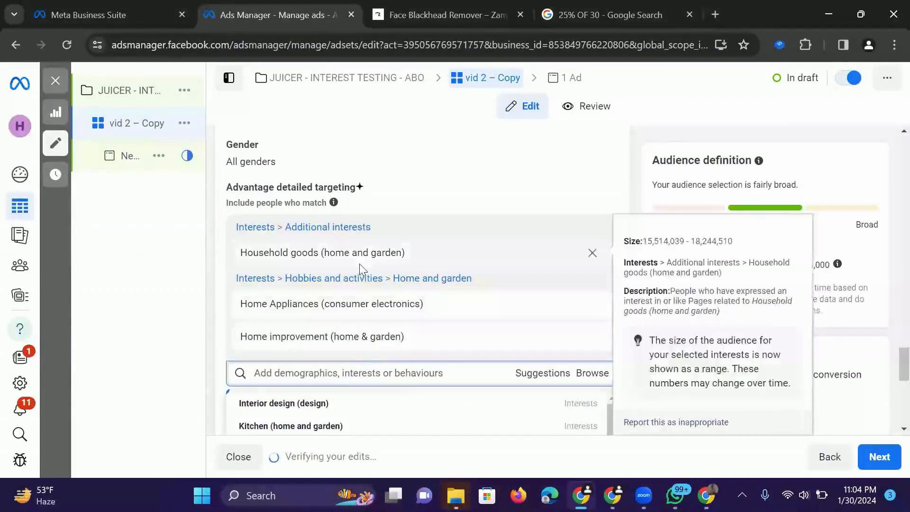
mouse_move(349, 340)
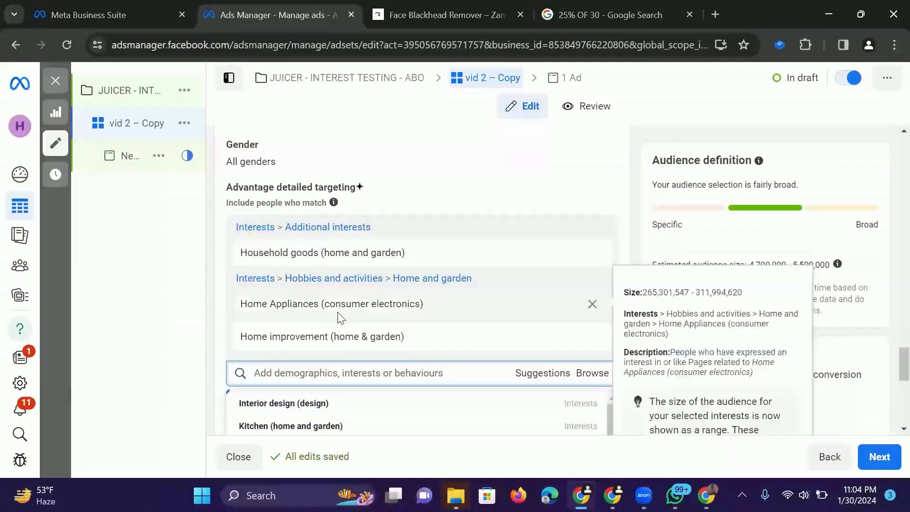
- Remove the Home Appliances and Home improvement interests from the detailed targeting, keeping only Household goods
scroll(337, 312, "down", 1)
scroll(338, 314, "down", 3)
scroll(338, 315, "up", 2)
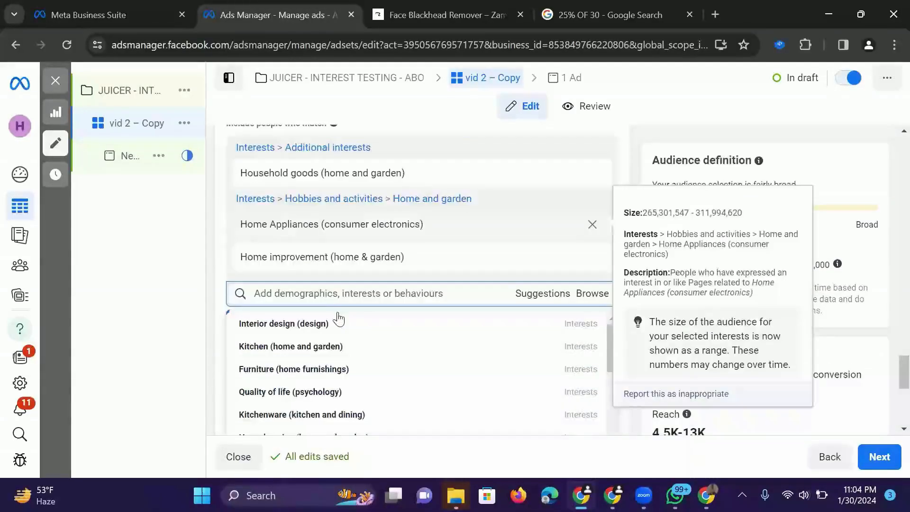
left_click(226, 235)
mouse_move(600, 205)
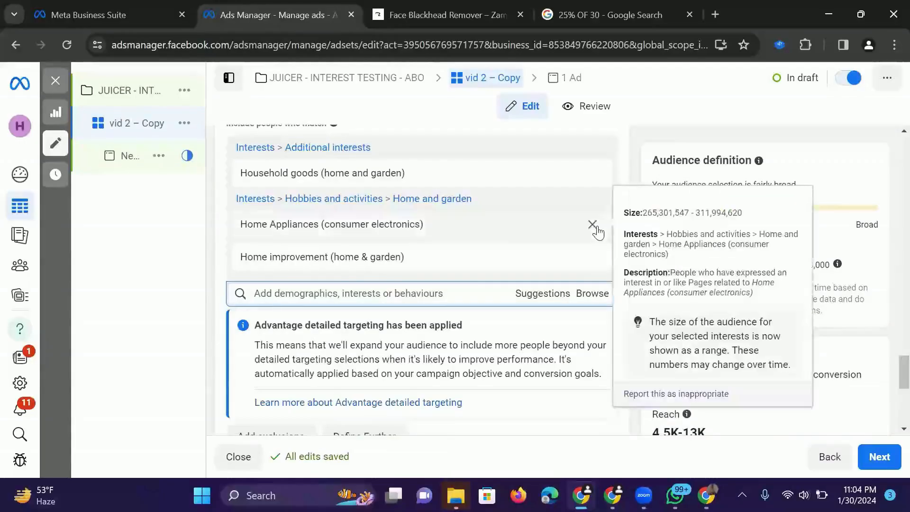
left_click(592, 225)
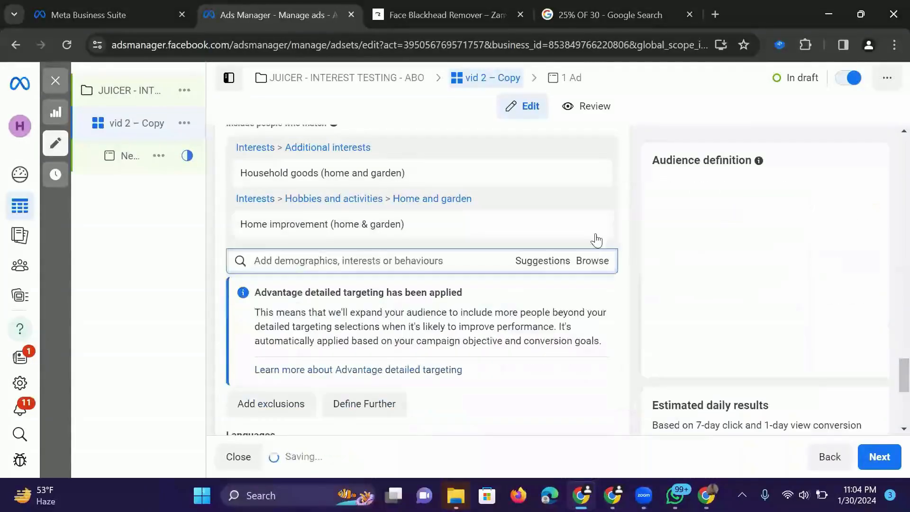
left_click(592, 225)
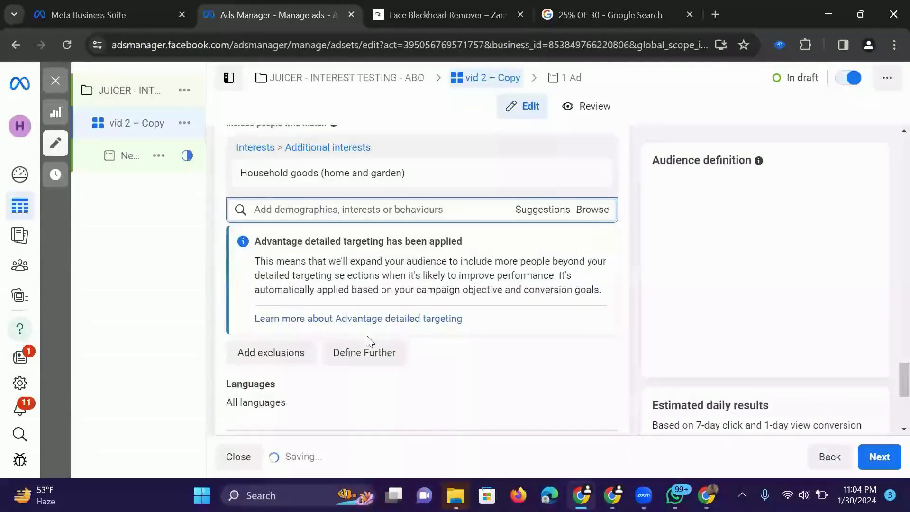
- Define the audience further by requiring people to also match the Engaged shoppers purchase behaviour
left_click(366, 363)
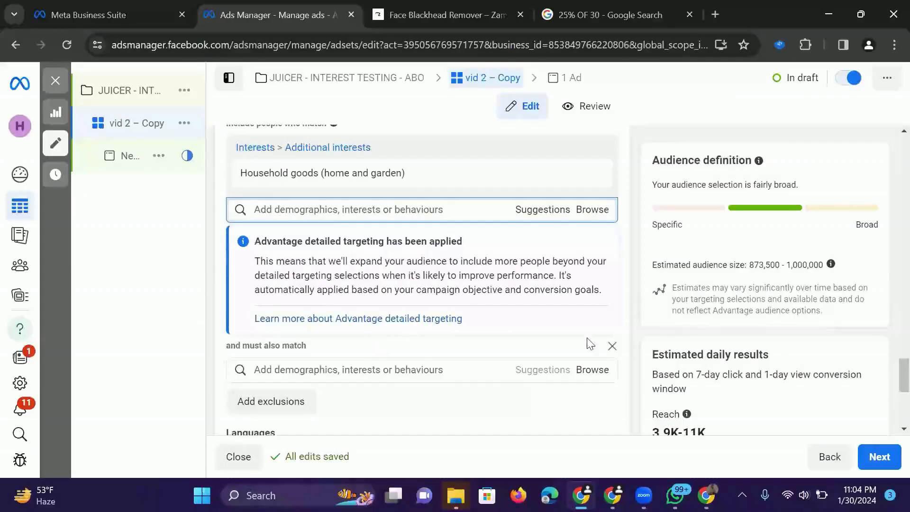
left_click(448, 366)
type("E")
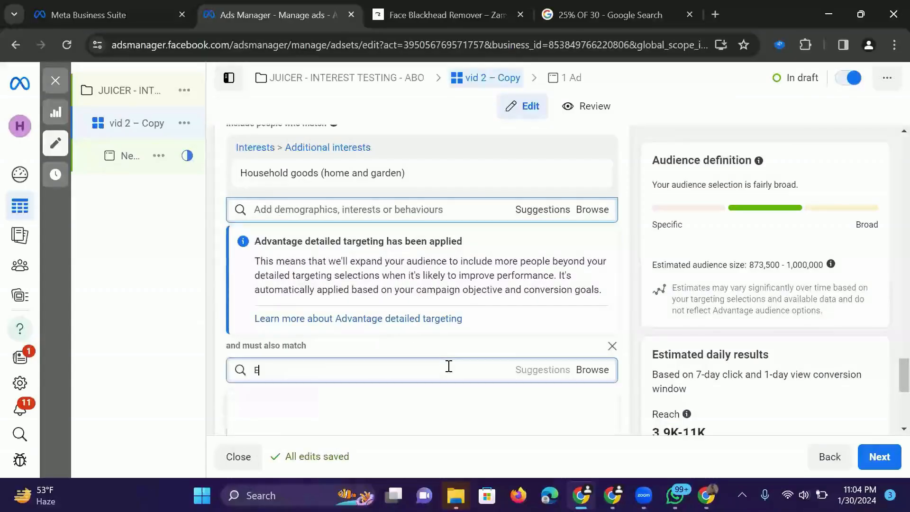
type("NGAGED")
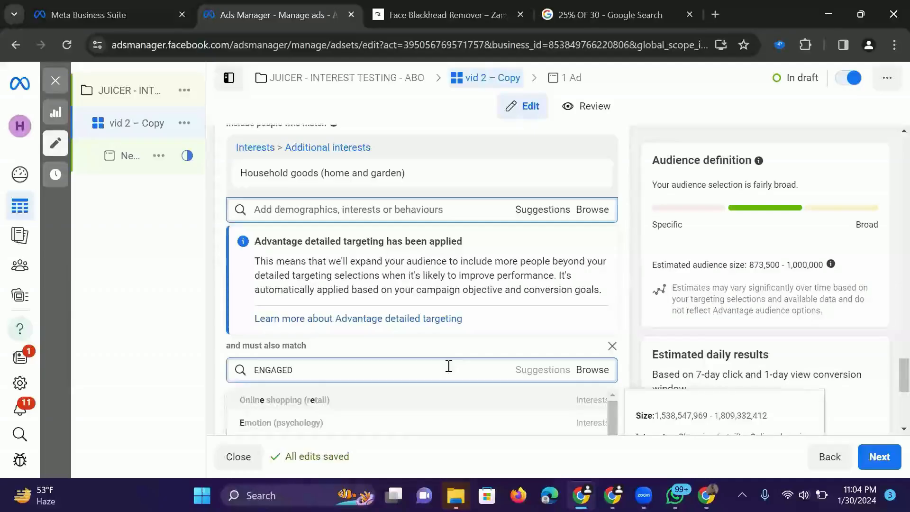
key("BackSpace")
type("SHOPPERS")
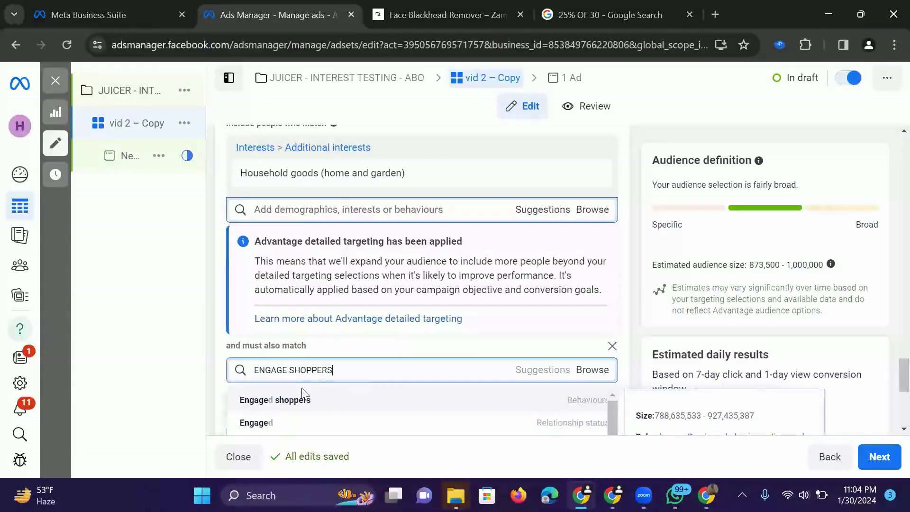
left_click(299, 408)
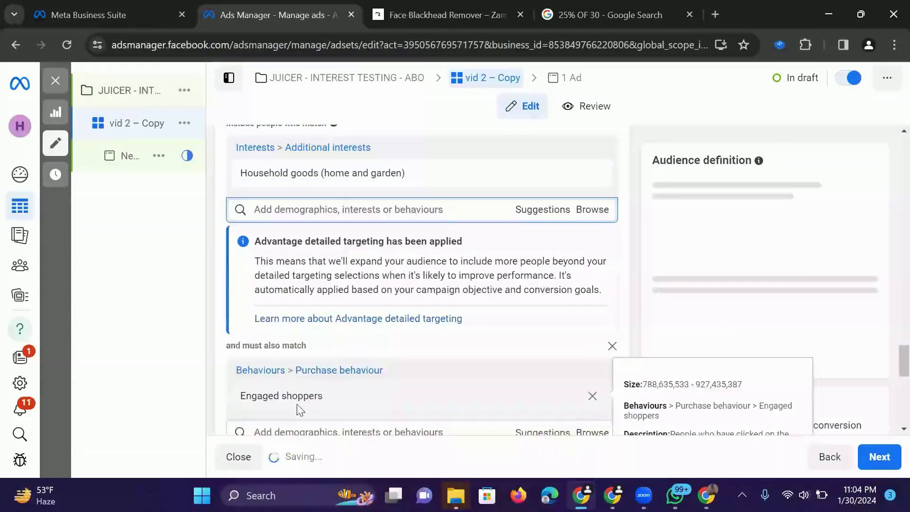
- Examine the details of the Household goods interest and the Engaged shoppers condition in the detailed targeting
mouse_move(271, 180)
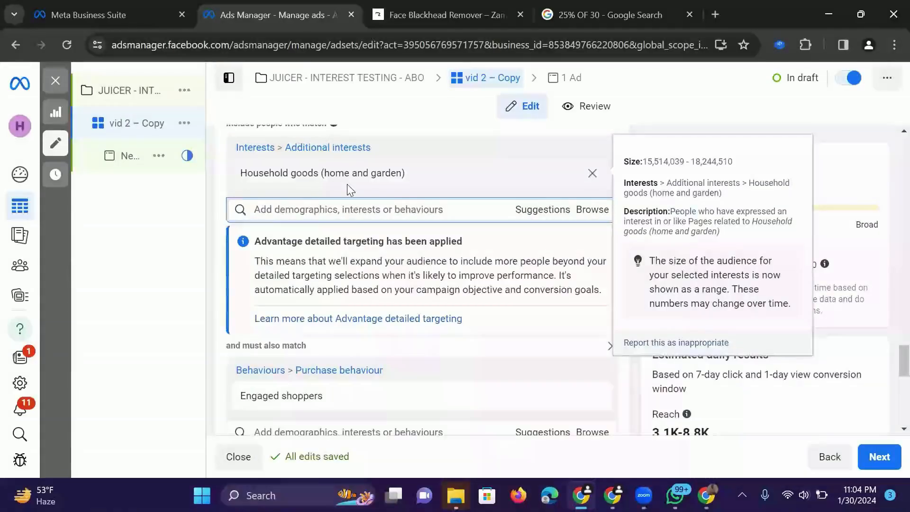
scroll(242, 338, "down", 1)
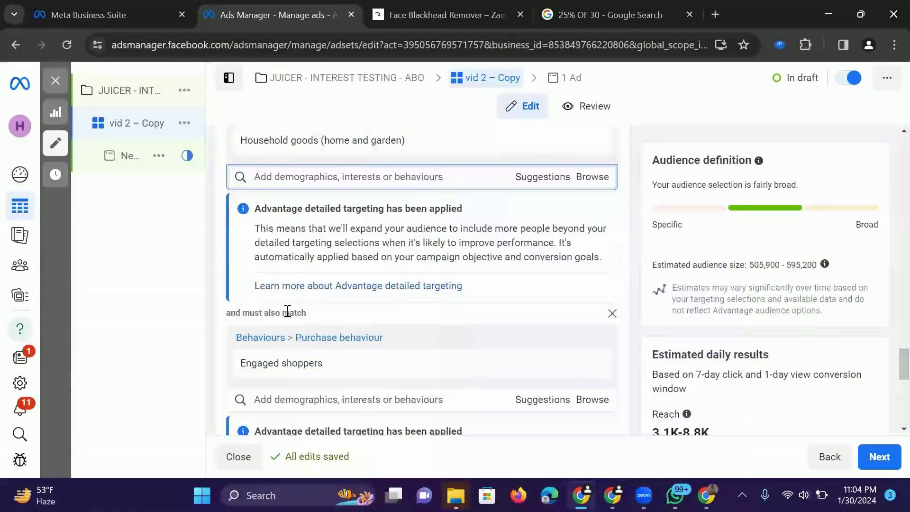
mouse_move(298, 153)
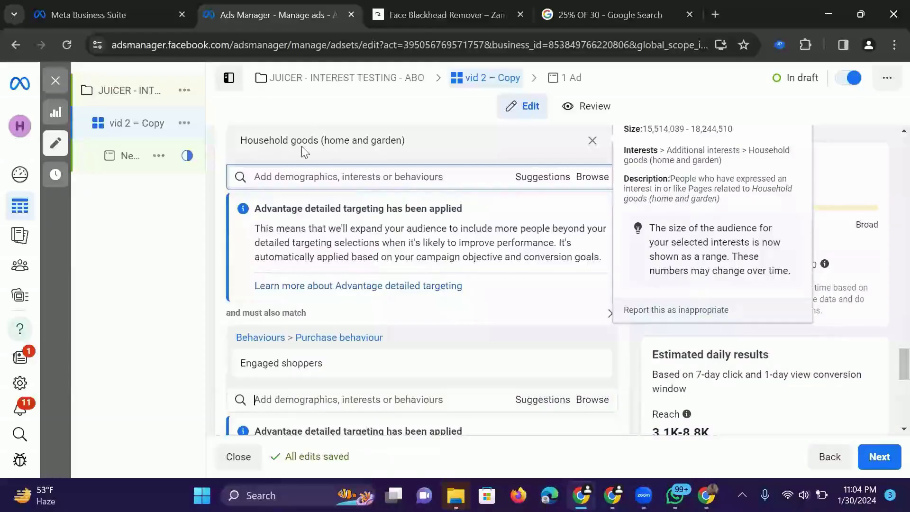
mouse_move(256, 375)
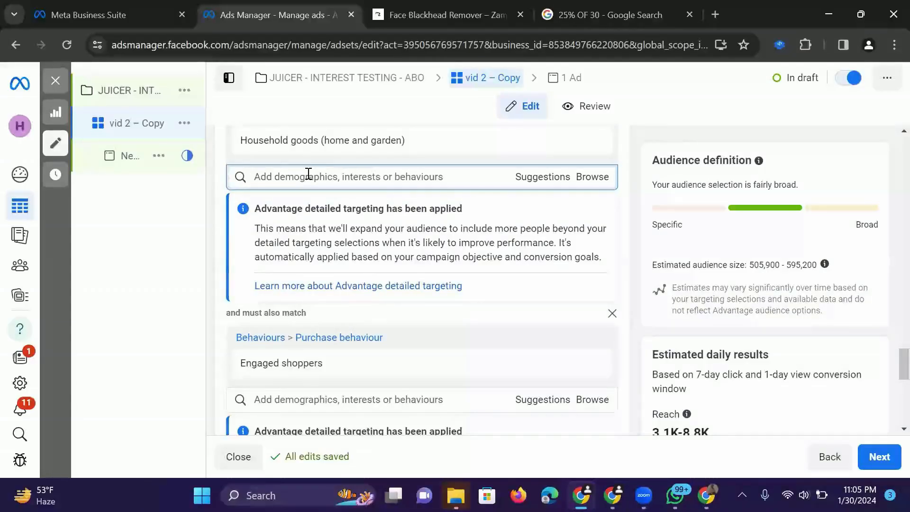
scroll(308, 174, "up", 1)
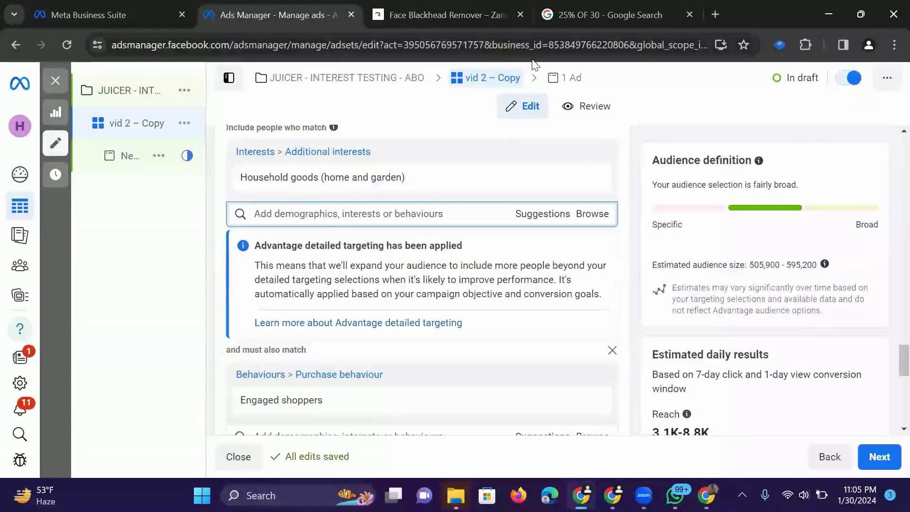
scroll(444, 171, "down", 2)
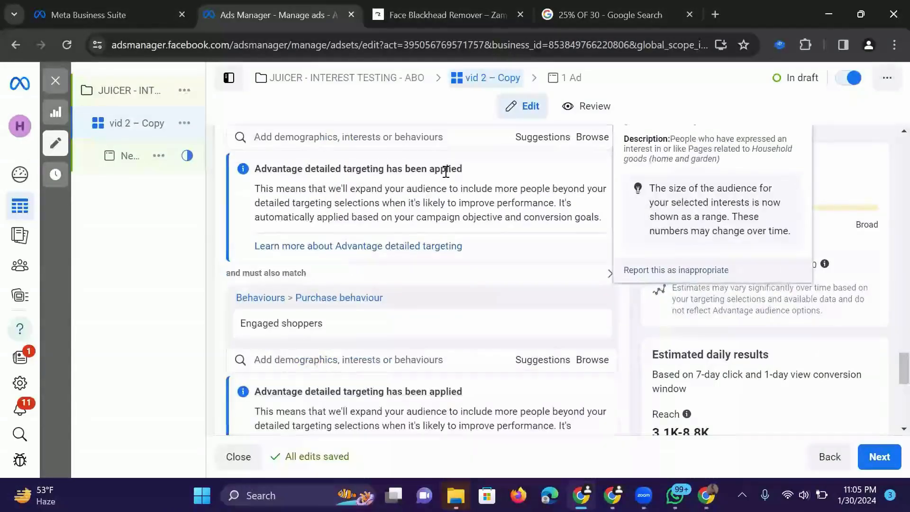
scroll(327, 137, "up", 1)
mouse_move(264, 134)
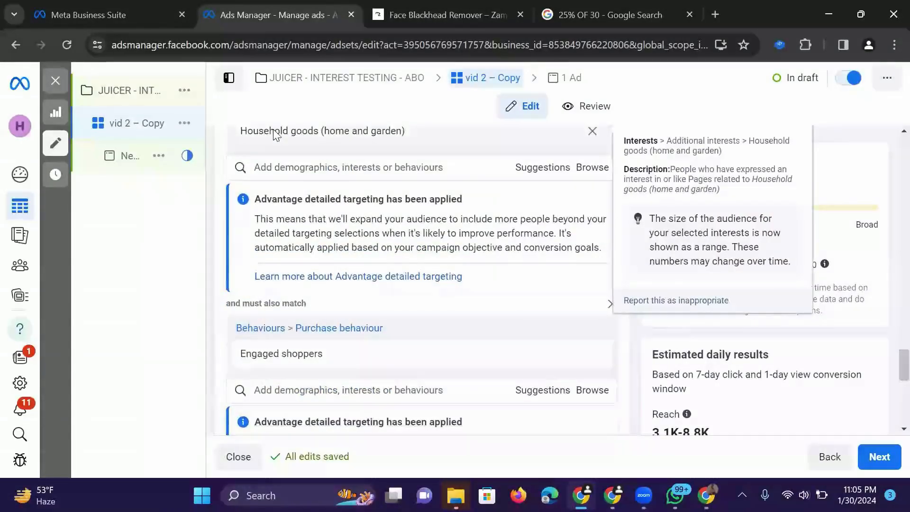
mouse_move(278, 364)
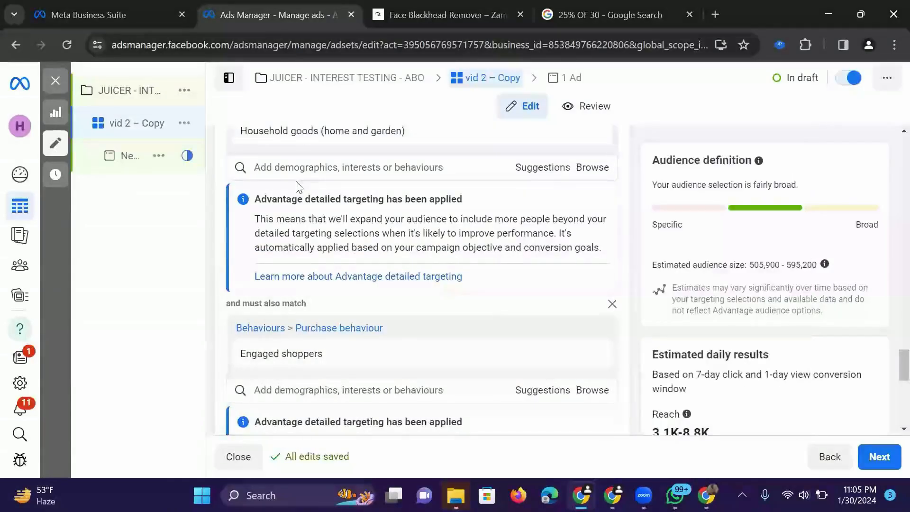
- Replace the Household goods interest with Home (home and garden) in the detailed targeting
scroll(297, 187, "up", 1)
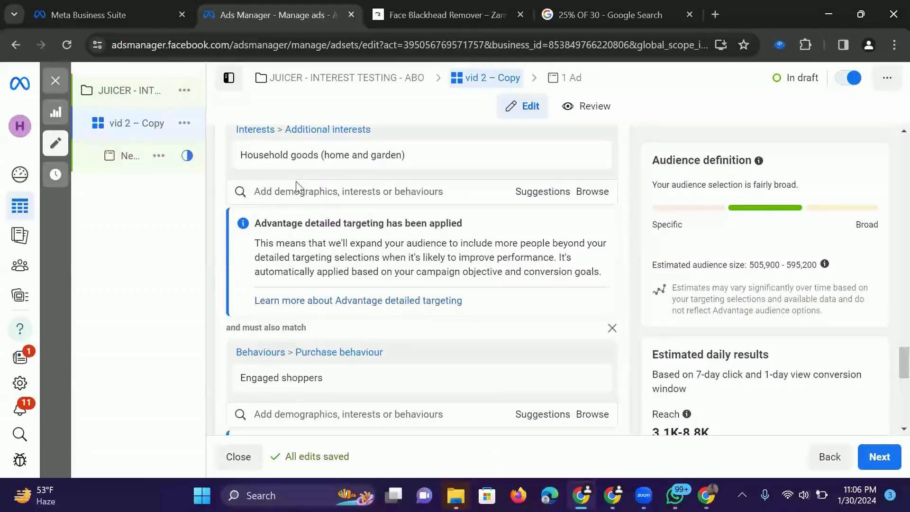
right_click(291, 176)
left_click(243, 173)
left_click(332, 190)
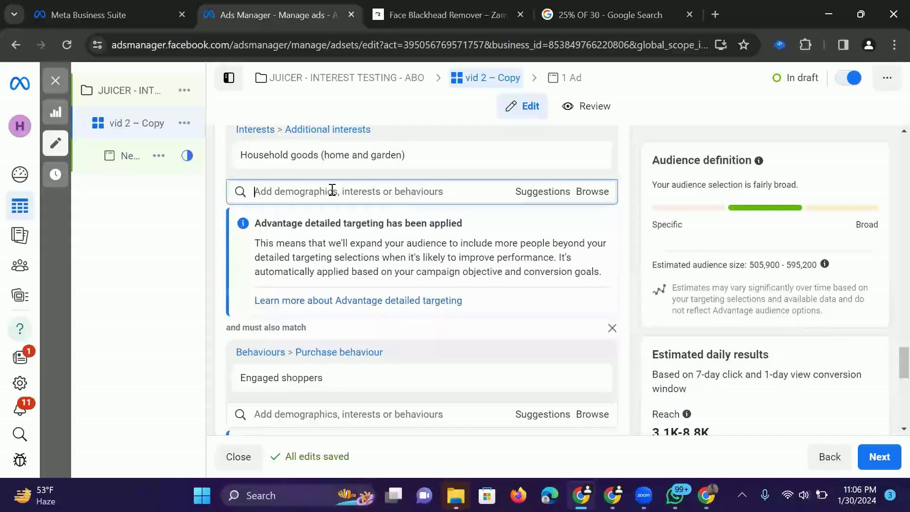
type("HOME")
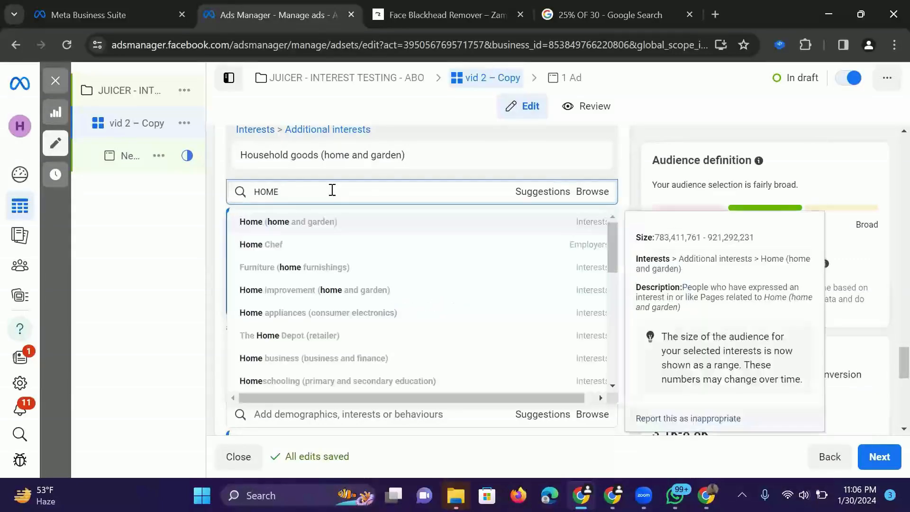
left_click(337, 223)
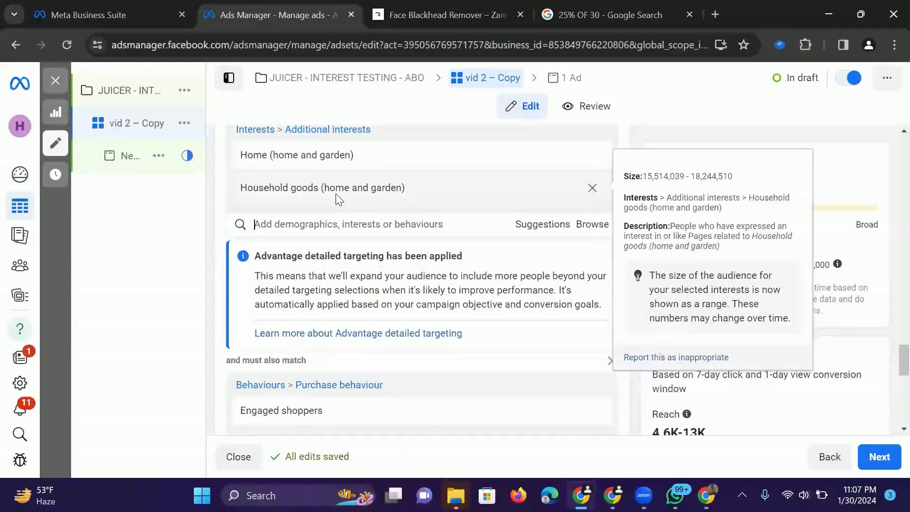
left_click(592, 188)
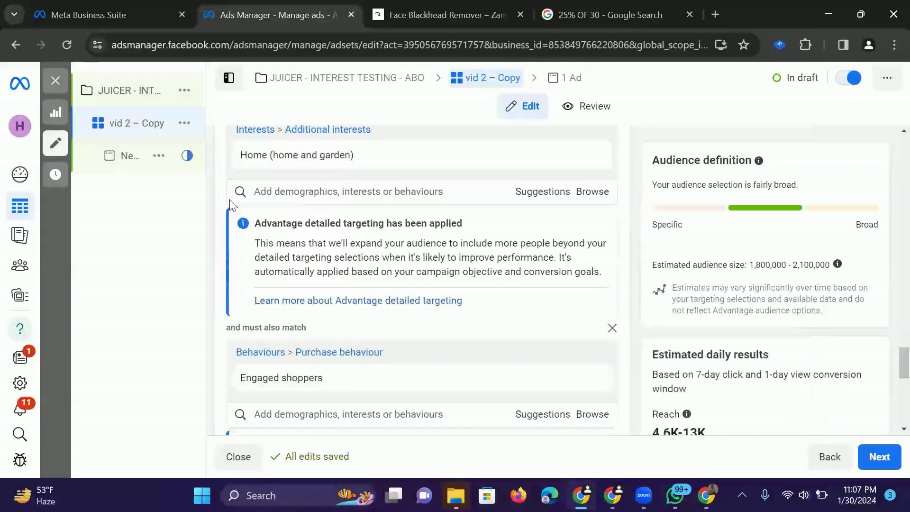
- Remove the must-also-match condition for Engaged shoppers from the detailed targeting
scroll(229, 290, "down", 3)
scroll(230, 293, "up", 3)
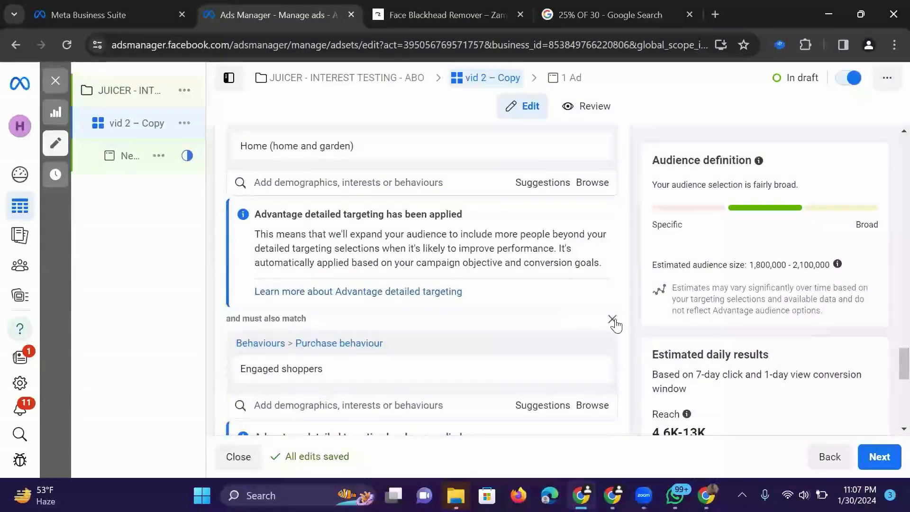
left_click(612, 319)
- Copy the name of the remaining interest and rename the ad set "vid 2 – Home (home and garden)"
scroll(294, 171, "up", 2)
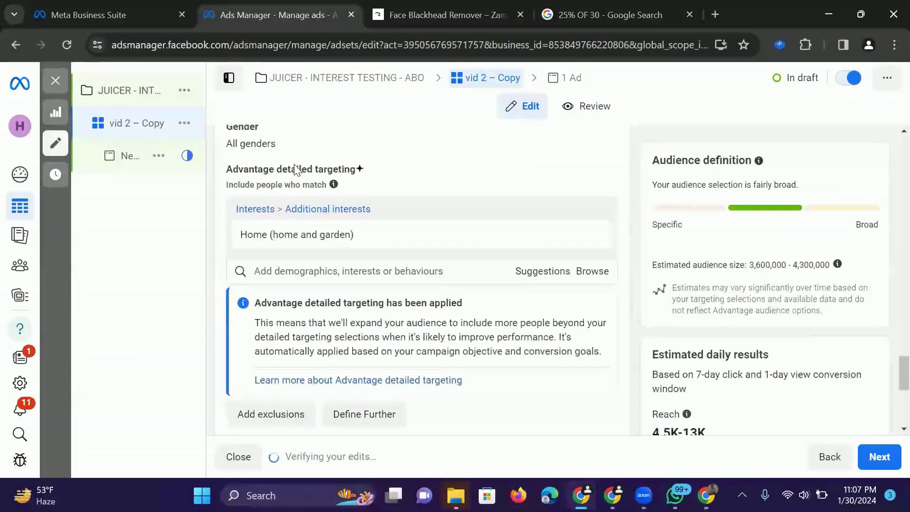
mouse_move(357, 239)
left_click_drag(357, 239, 232, 235)
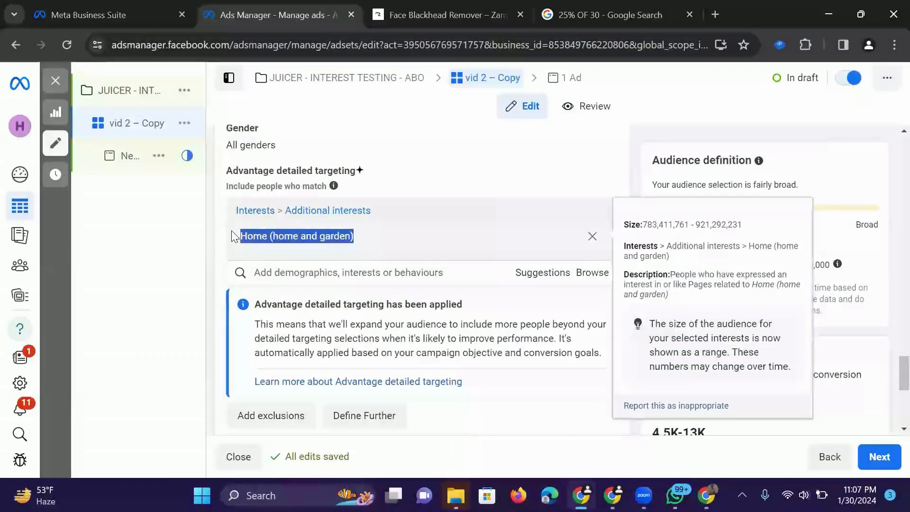
scroll(232, 236, "up", 15)
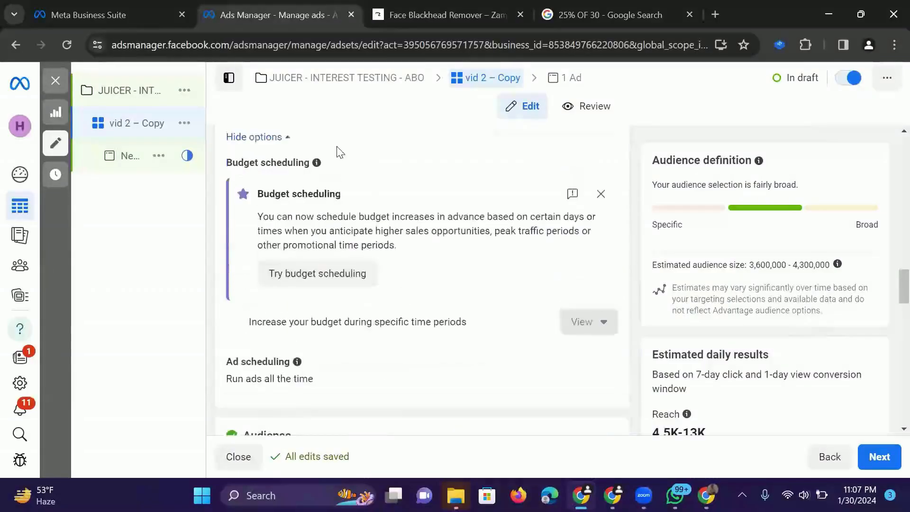
scroll(335, 164, "up", 10)
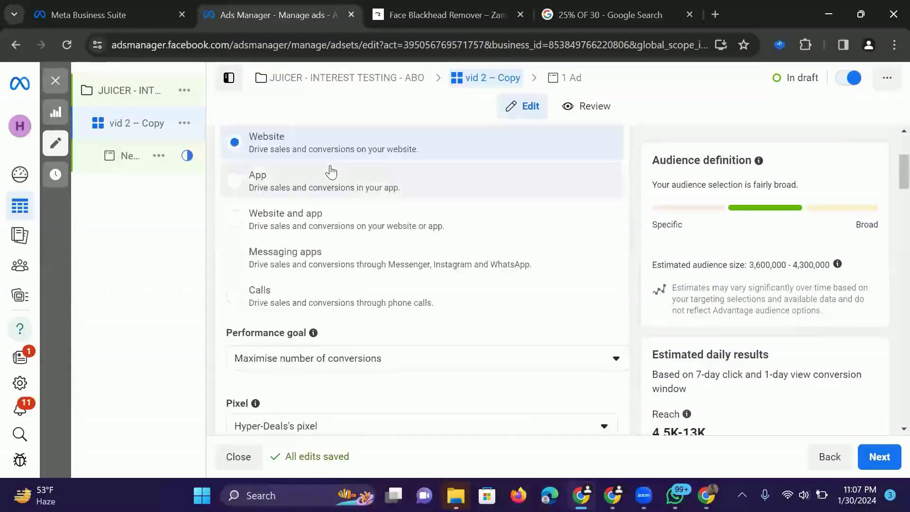
double_click(284, 183)
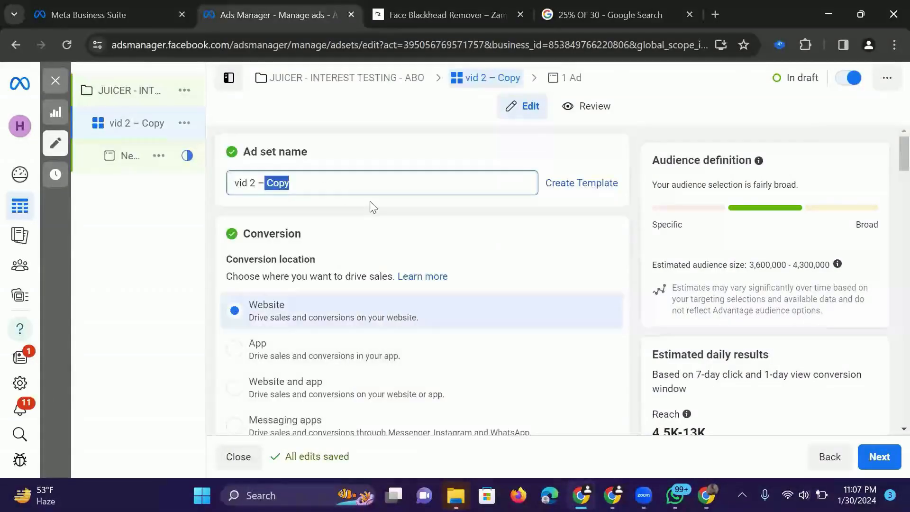
key("ctrl+v")
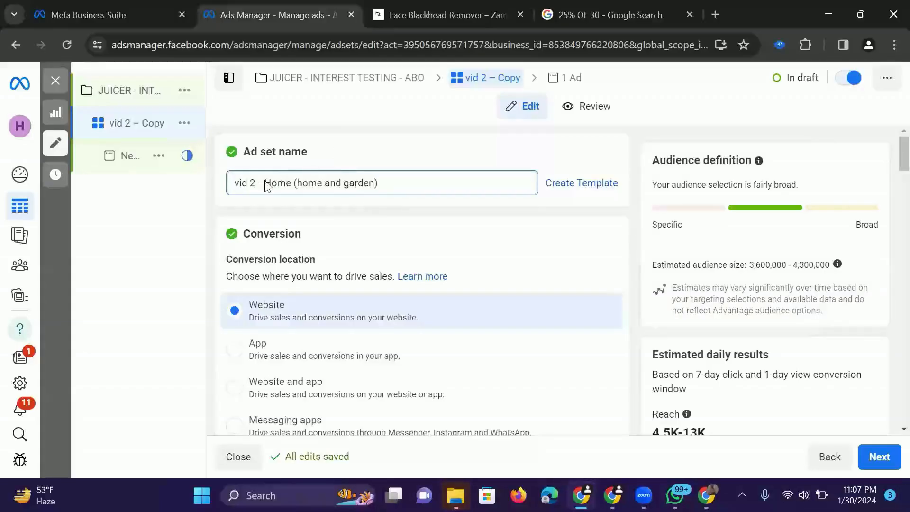
left_click(265, 182)
left_click(368, 150)
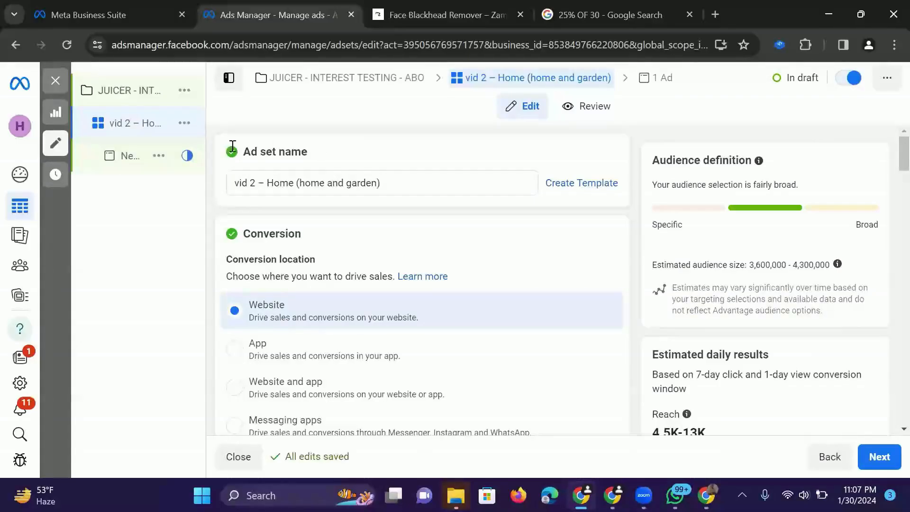
- Duplicate the Home (home and garden) ad set within the original campaign, making 2 copies
left_click(212, 123)
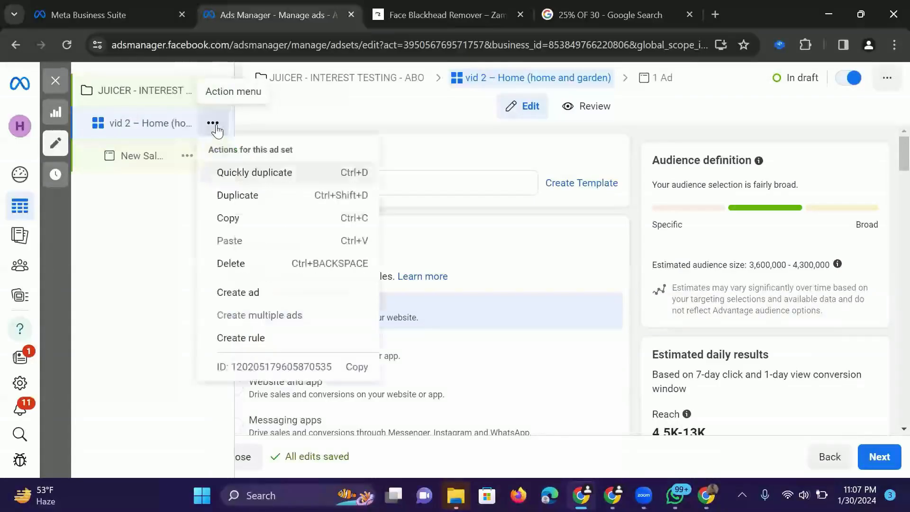
left_click(253, 203)
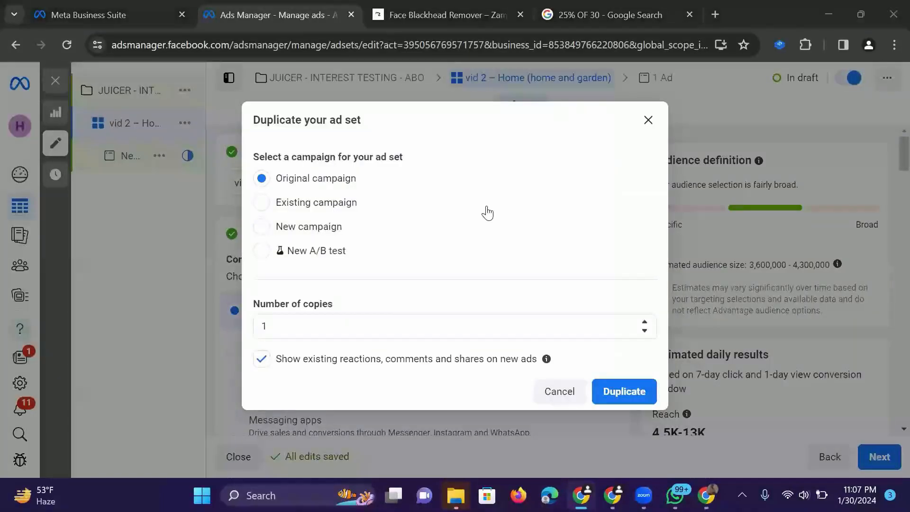
left_click(646, 324)
left_click(640, 391)
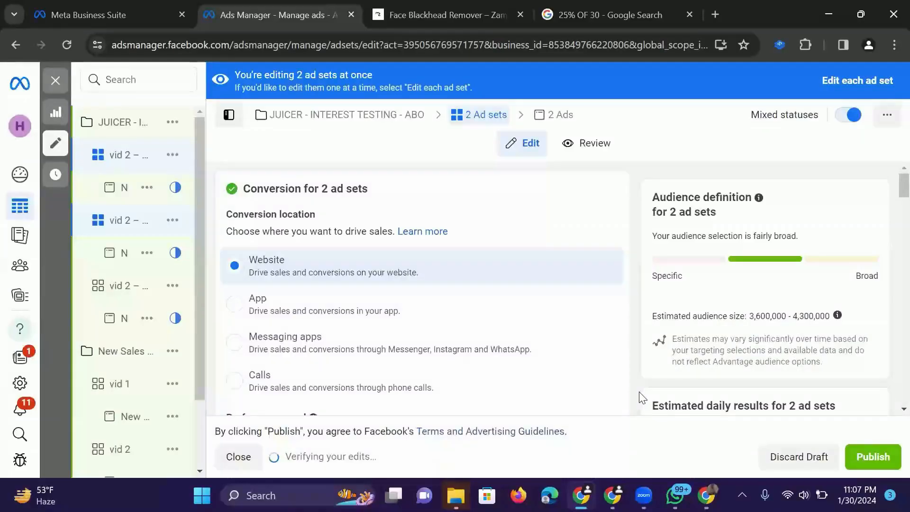
- Open the middle vid 2 copy in the juicer campaign and remove the Home (home and garden) interest from its detailed targeting
left_click(153, 223)
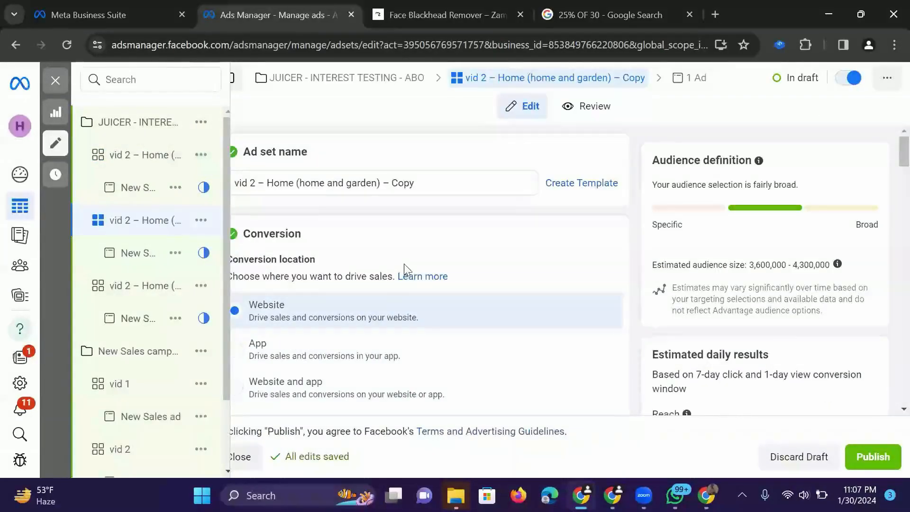
scroll(404, 264, "down", 15)
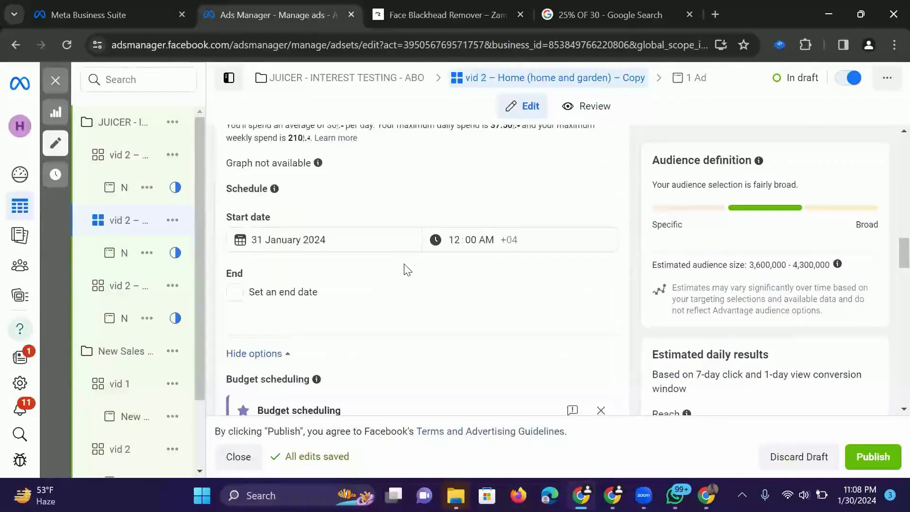
scroll(407, 269, "down", 2)
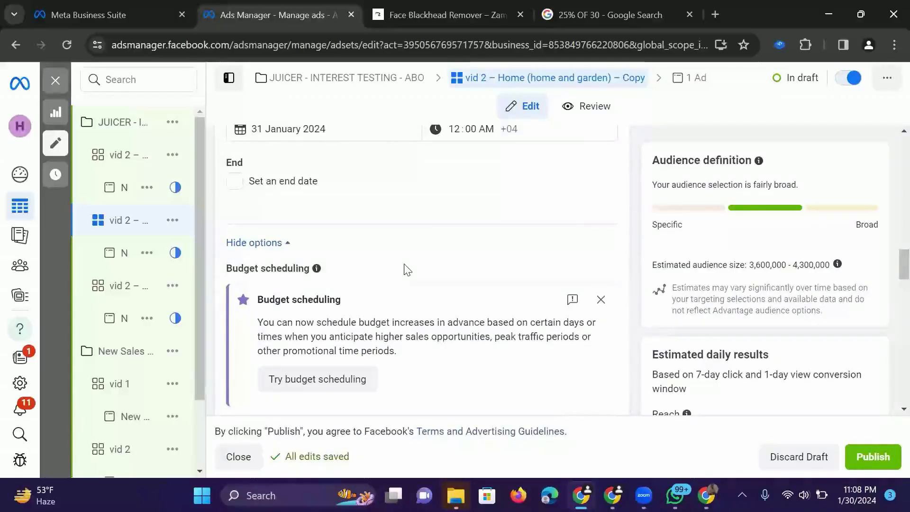
scroll(406, 269, "down", 6)
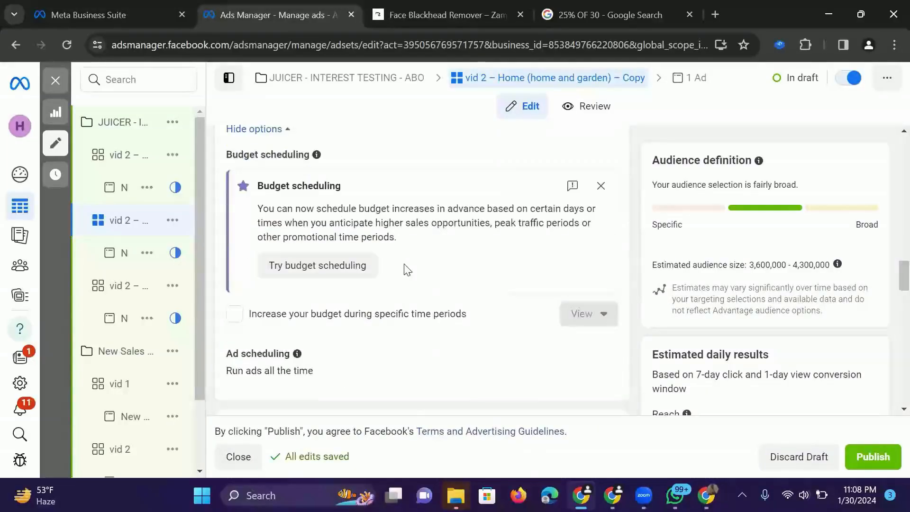
scroll(406, 269, "down", 10)
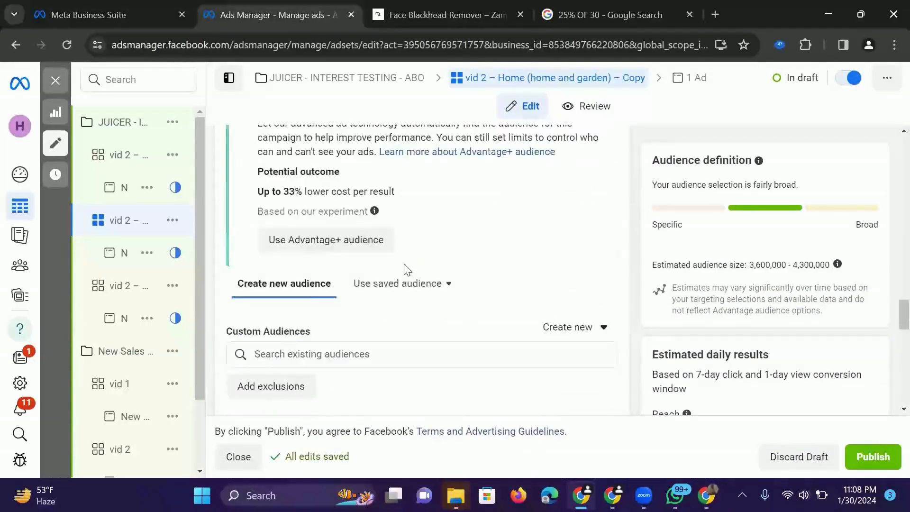
scroll(405, 269, "down", 6)
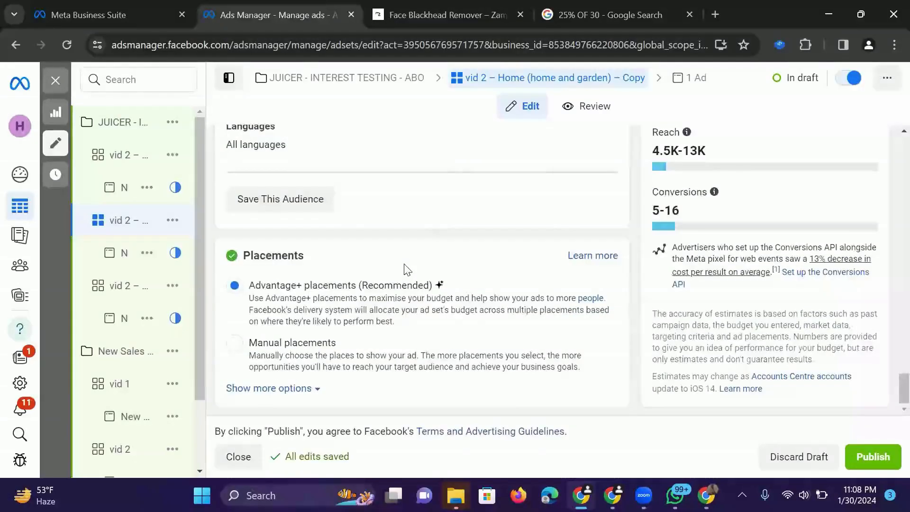
scroll(407, 269, "up", 10)
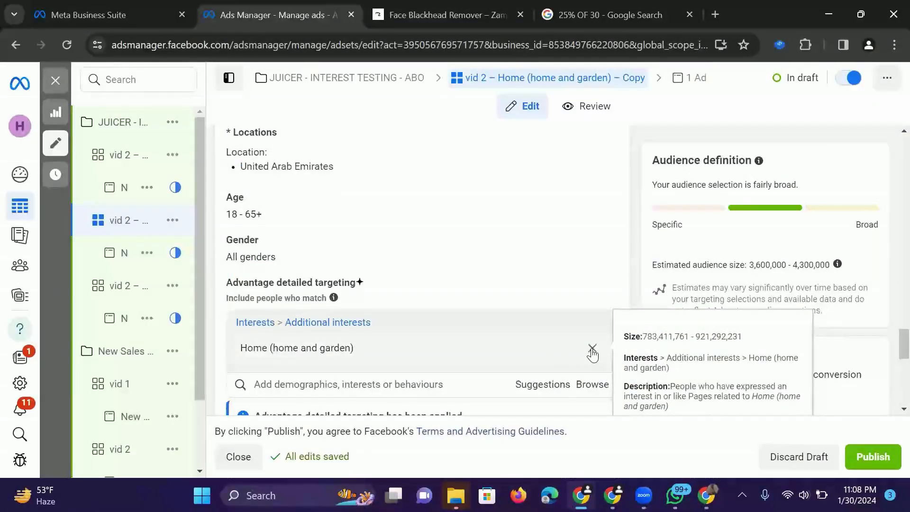
left_click(591, 351)
- Search the detailed targeting for "KITCHEN" and add the Kitchen (home and garden) interest
left_click(385, 322)
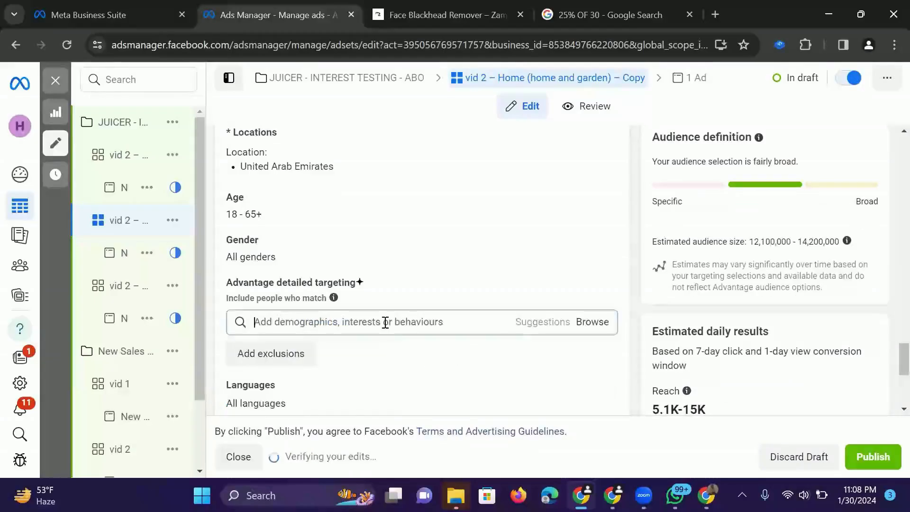
type("DKITCHEN")
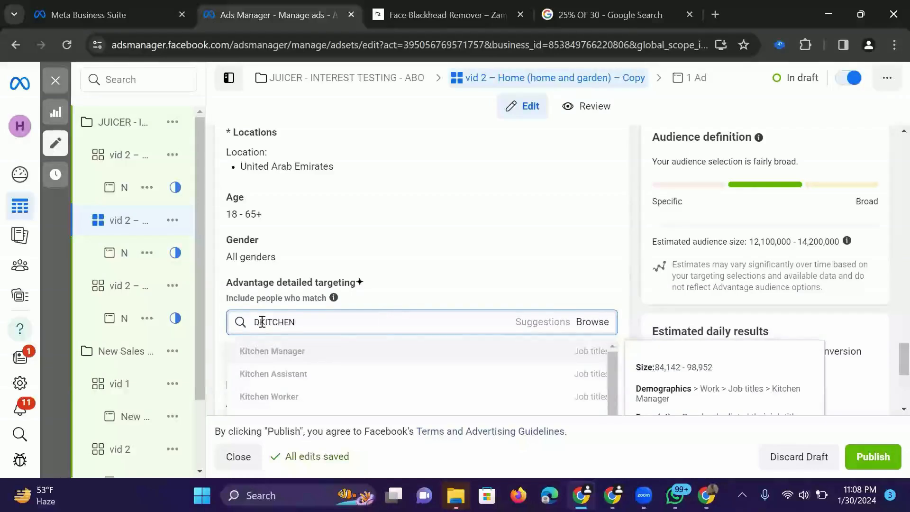
key("ctrl+a")
key("BackSpace")
type("KITCHEN")
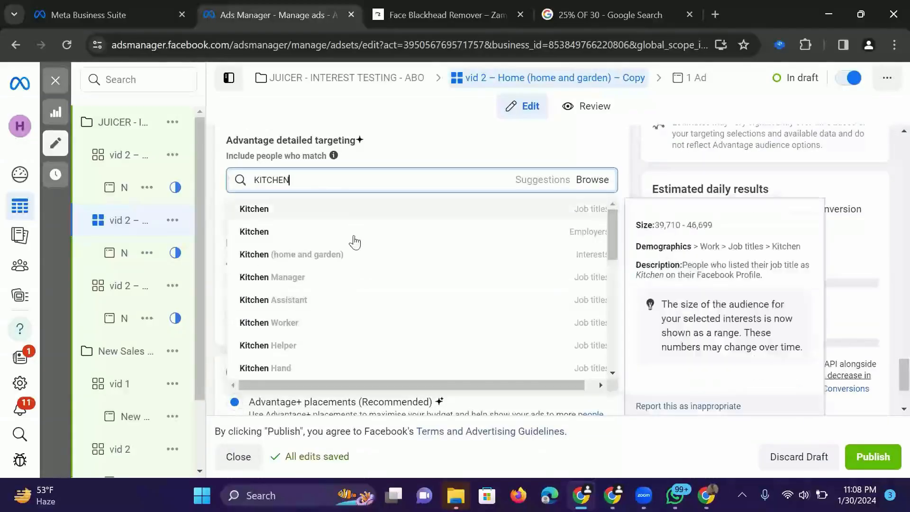
left_click(247, 264)
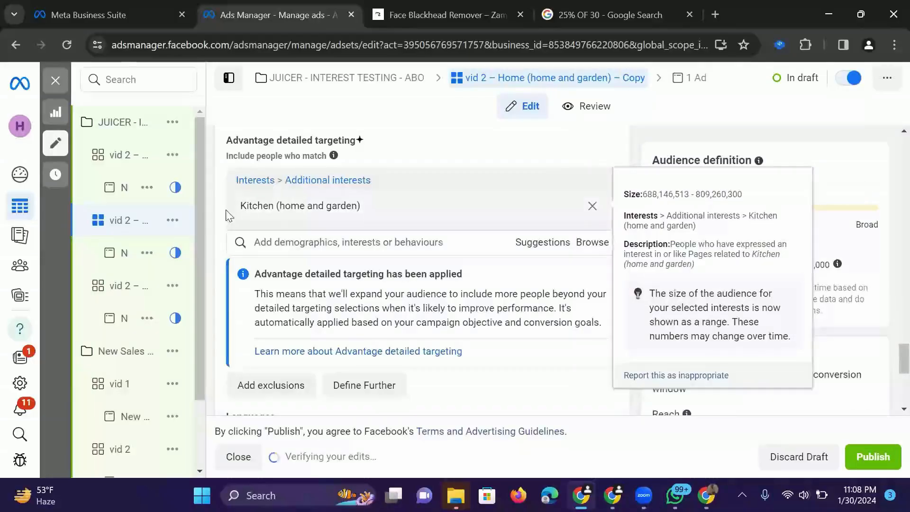
- Copy the name of the targeted interest and rename the ad set "vid 2 – Kitchen (home and garden)"
left_click_drag(370, 212, 240, 206)
right_click(281, 210)
left_click(296, 221)
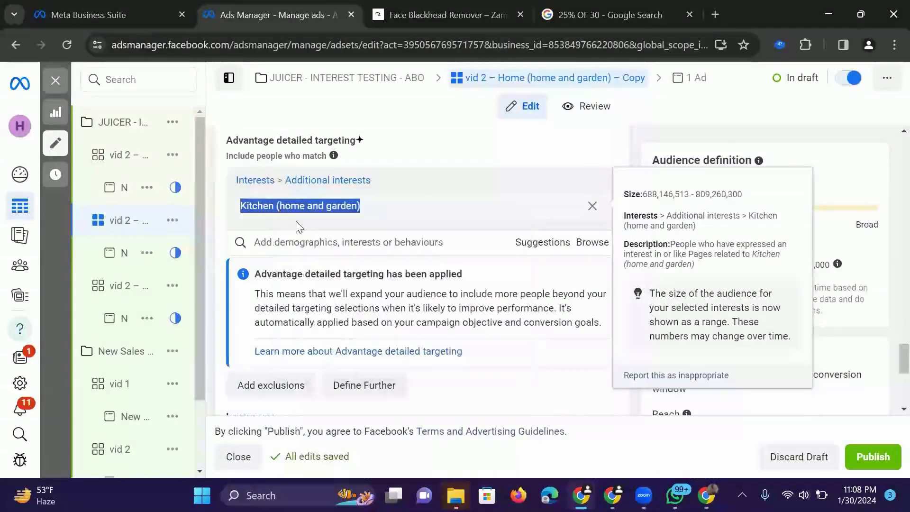
scroll(295, 221, "up", 15)
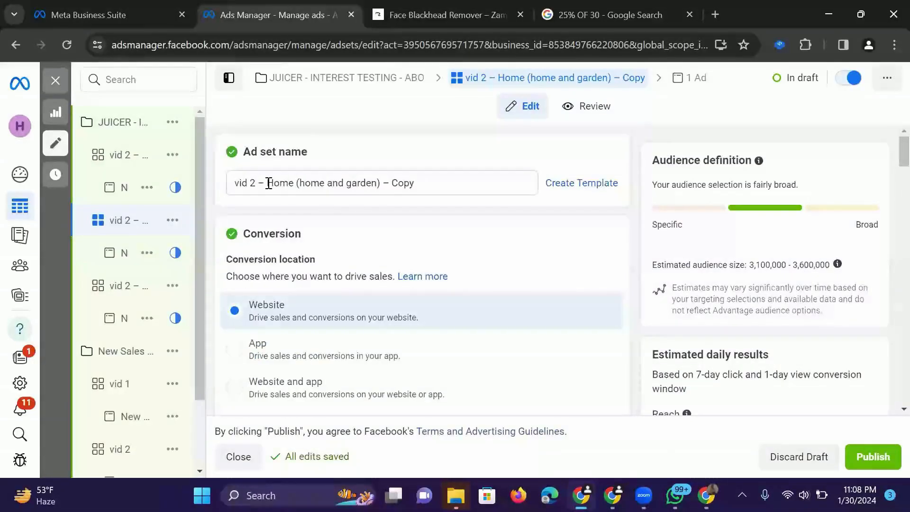
left_click_drag(267, 183, 559, 181)
key("ctrl+v")
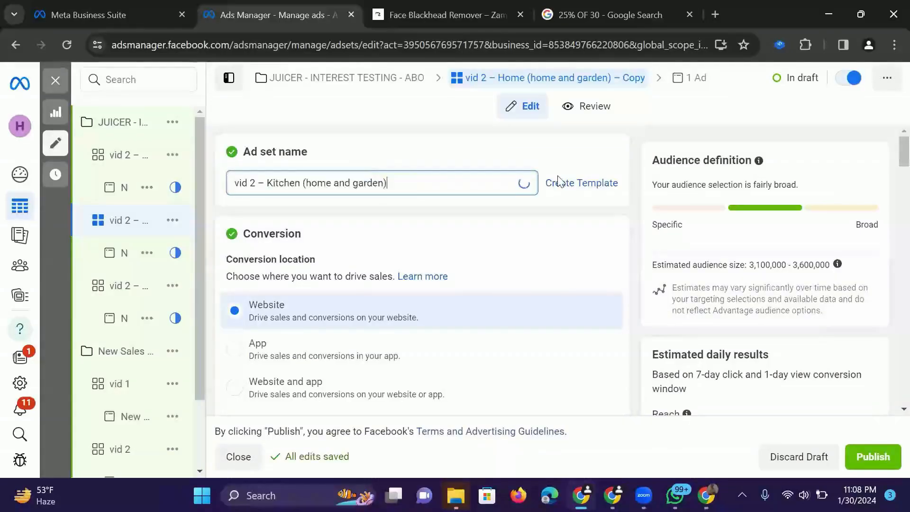
left_click(512, 141)
left_click_drag(509, 136, 152, 172)
- Open the first vid 2 copy in the juicer campaign and remove its Home (home and garden) interest
left_click(130, 158)
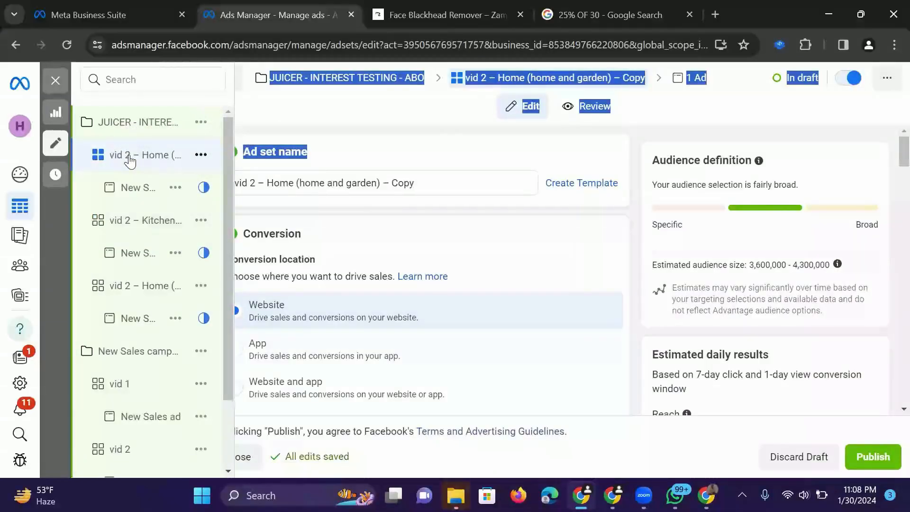
left_click(436, 166)
scroll(436, 166, "down", 8)
scroll(438, 162, "down", 20)
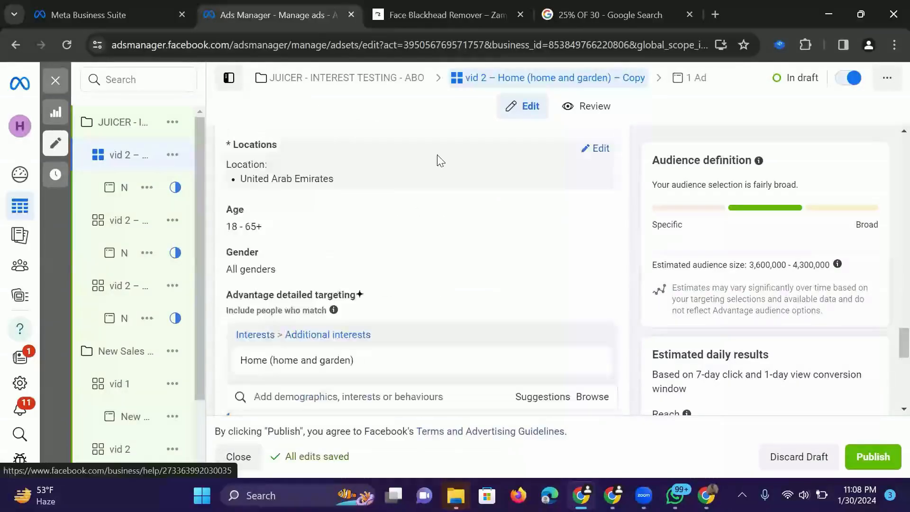
scroll(438, 160, "down", 4)
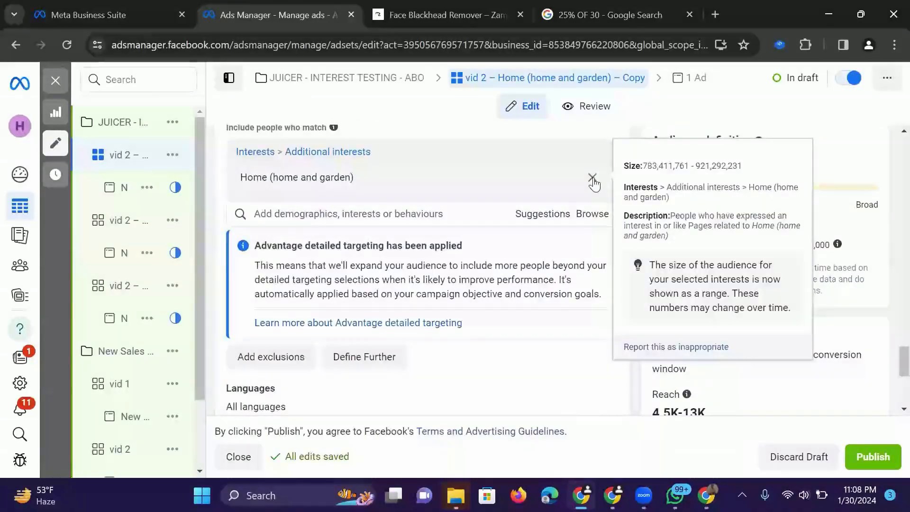
left_click(592, 177)
- Search the detailed targeting for "ONLINE SHOPPING" and add the Online shopping (retail) interest
left_click(409, 149)
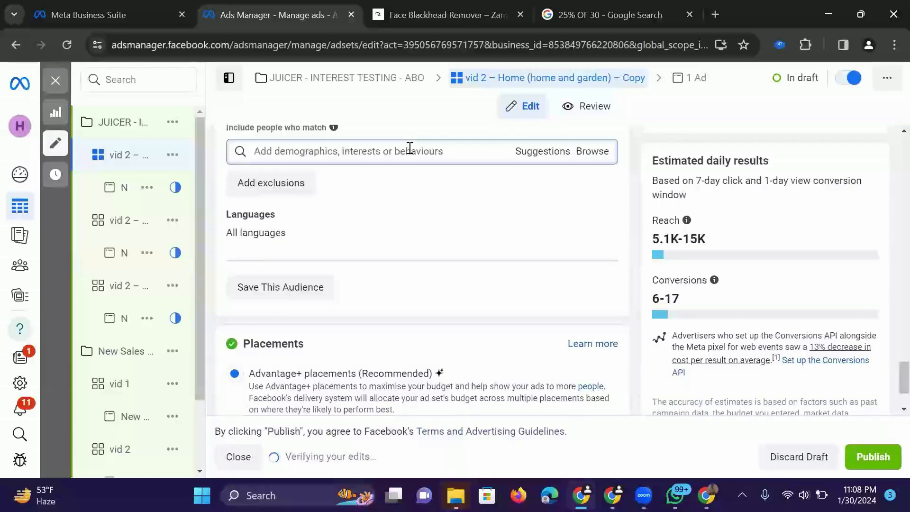
type("ONLINE SHOPPING")
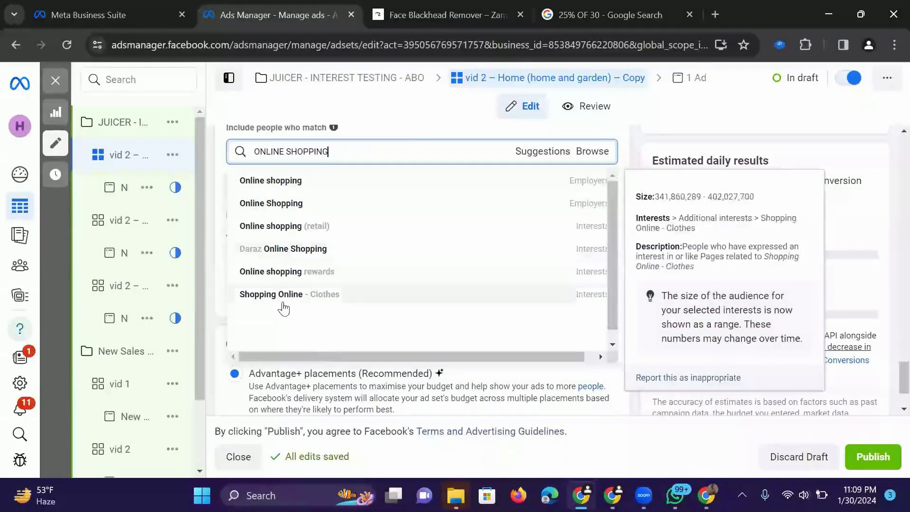
mouse_move(491, 235)
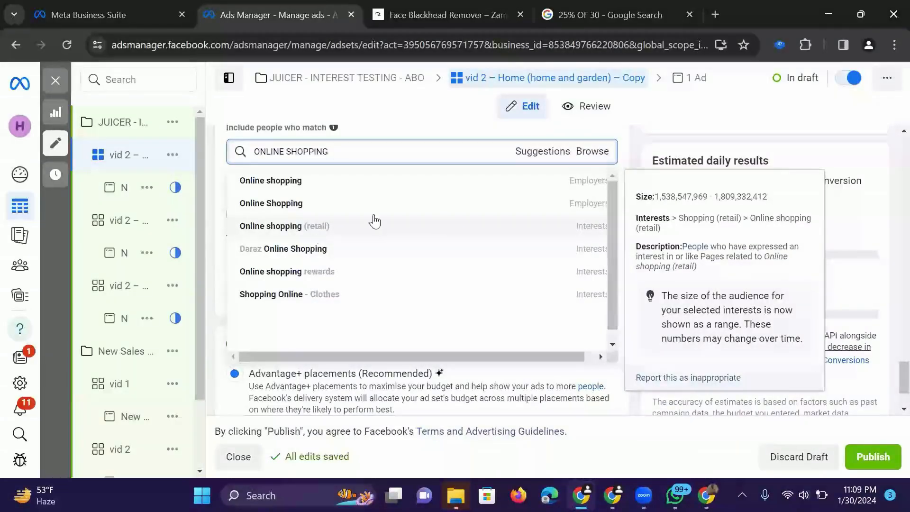
left_click(573, 233)
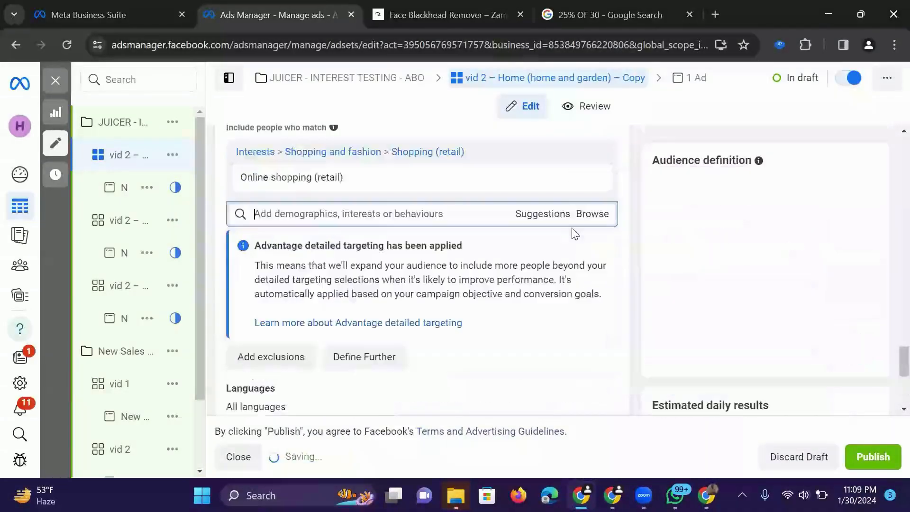
- Copy the name of the targeted interest and rename the ad set "vid 2 –Online shopping (retail)"
mouse_move(344, 179)
left_click_drag(345, 179, 236, 166)
right_click(261, 177)
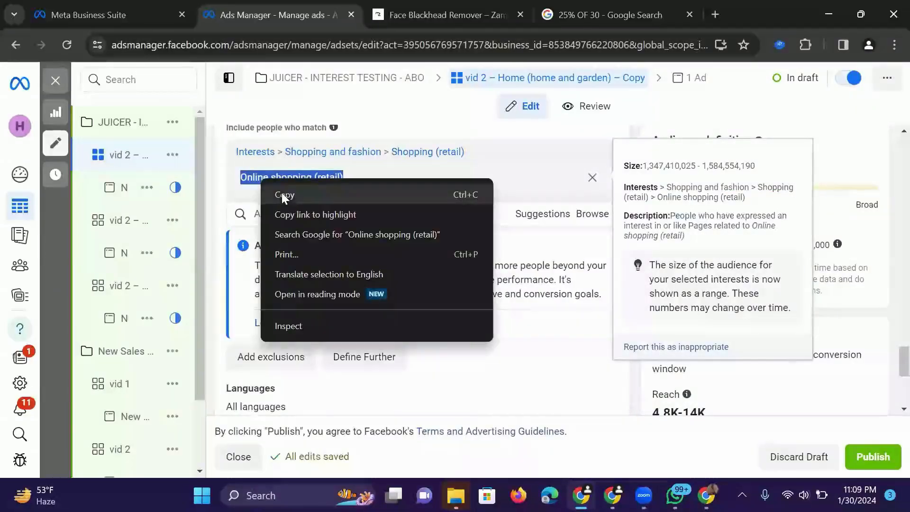
left_click(281, 193)
scroll(281, 192, "up", 15)
scroll(340, 177, "up", 3)
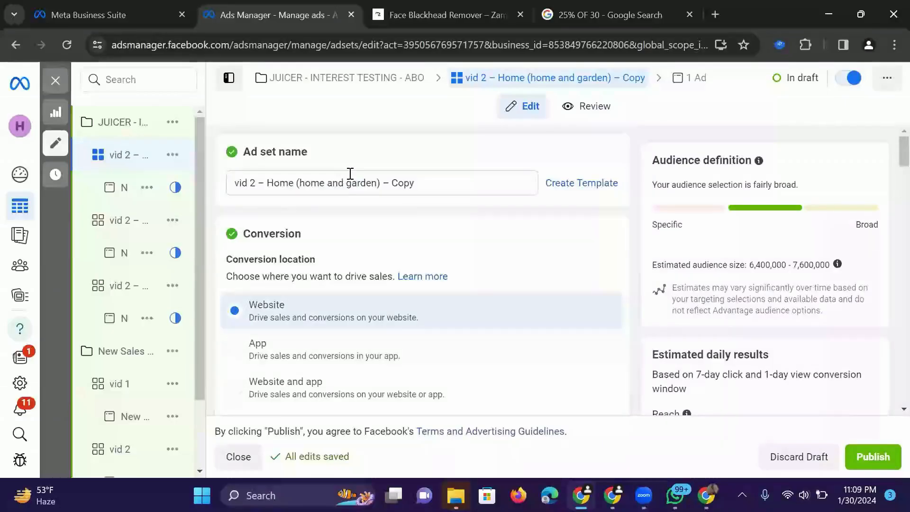
left_click_drag(265, 182, 666, 194)
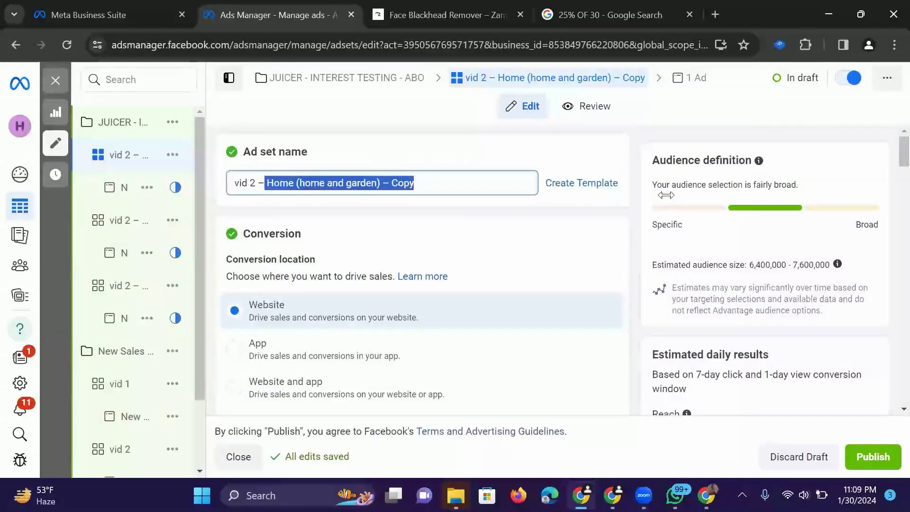
key("ctrl+v")
left_click(515, 146)
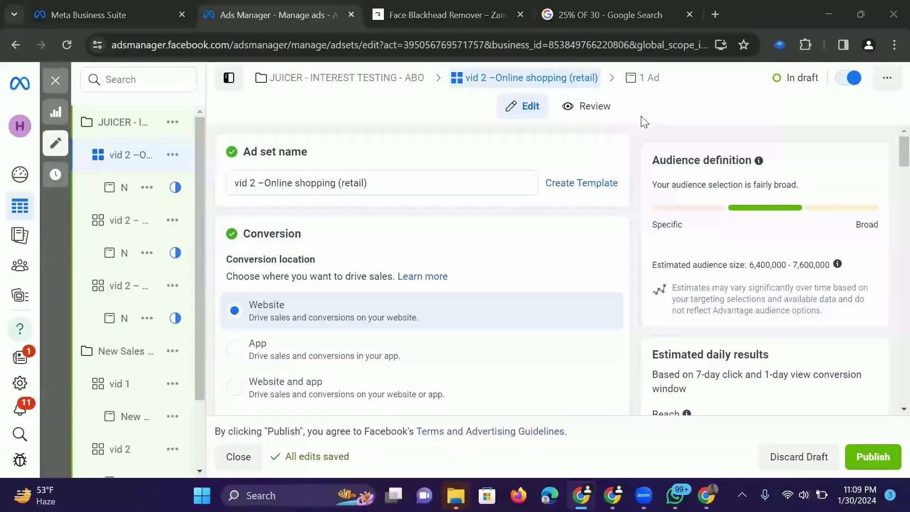
scroll(539, 209, "down", 15)
scroll(539, 208, "down", 10)
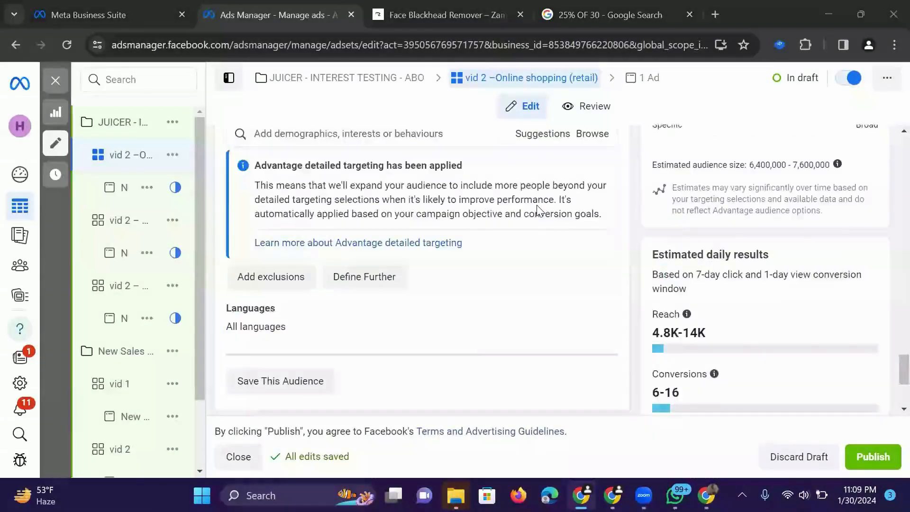
scroll(539, 209, "up", 2)
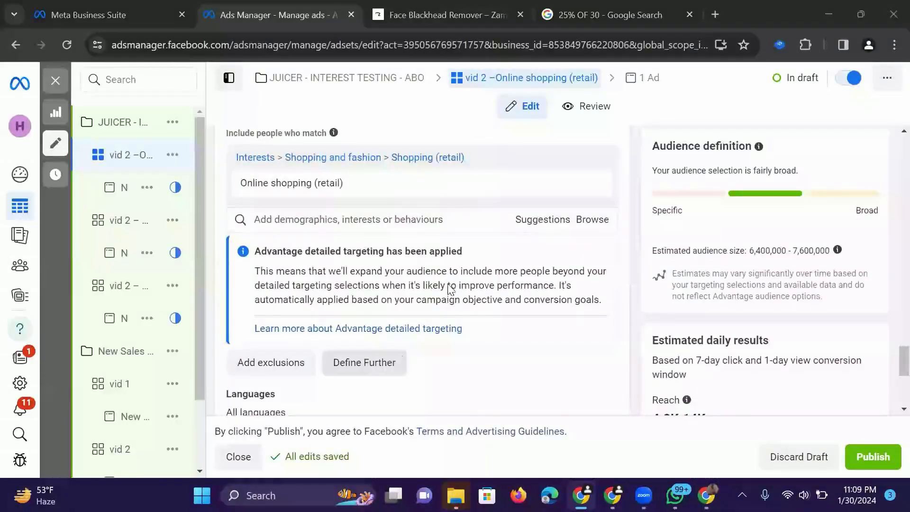